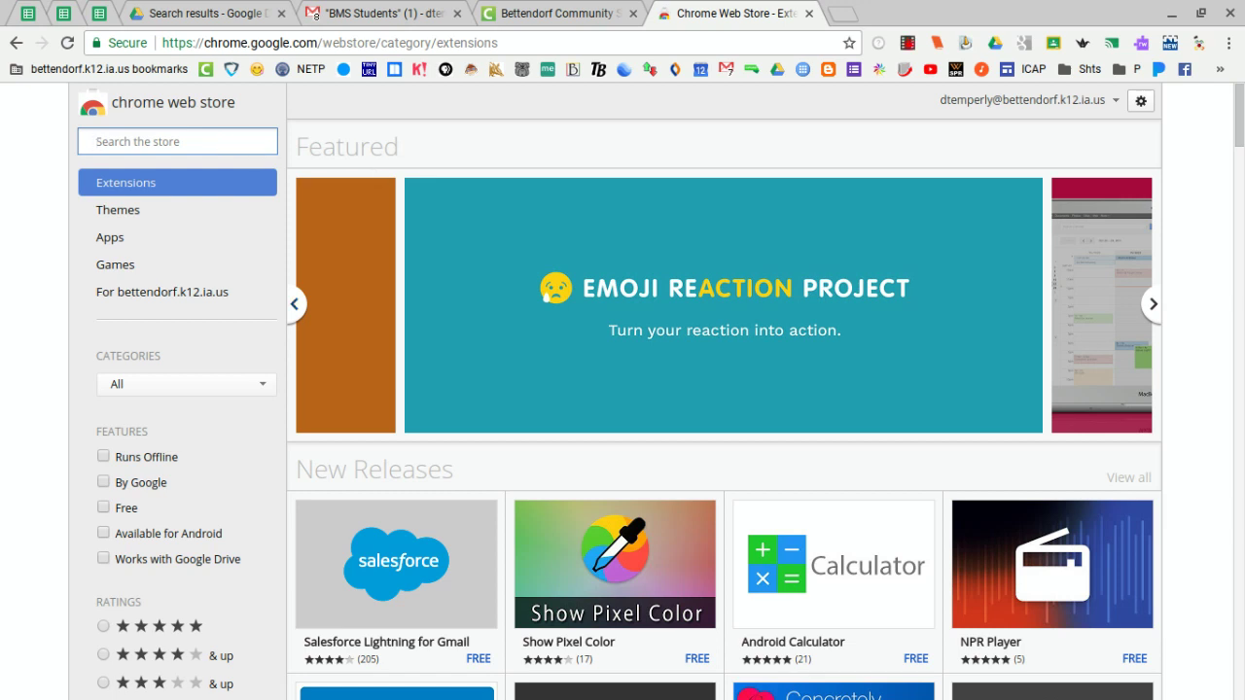
Search the Chrome Web Store for 'Library extension' and add Library Extension to Chrome
{"action": "type", "text": "Library ex"}
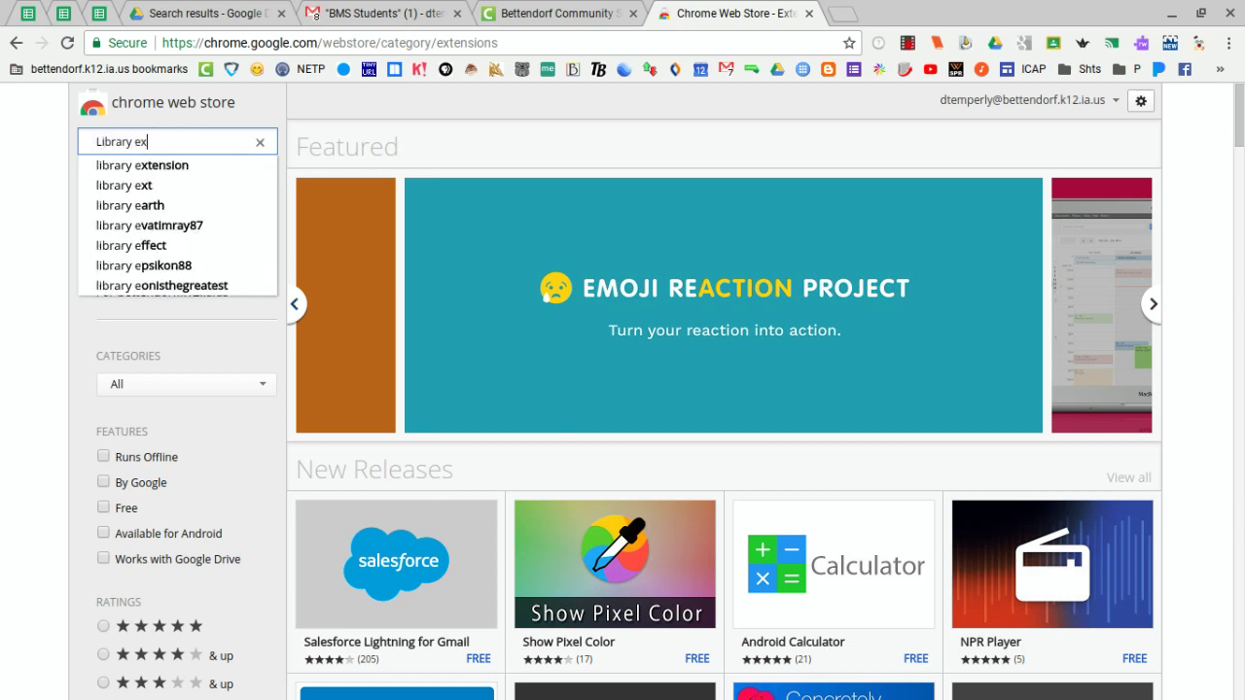
{"action": "type", "text": "tension"}
{"action": "key", "text": "Return"}
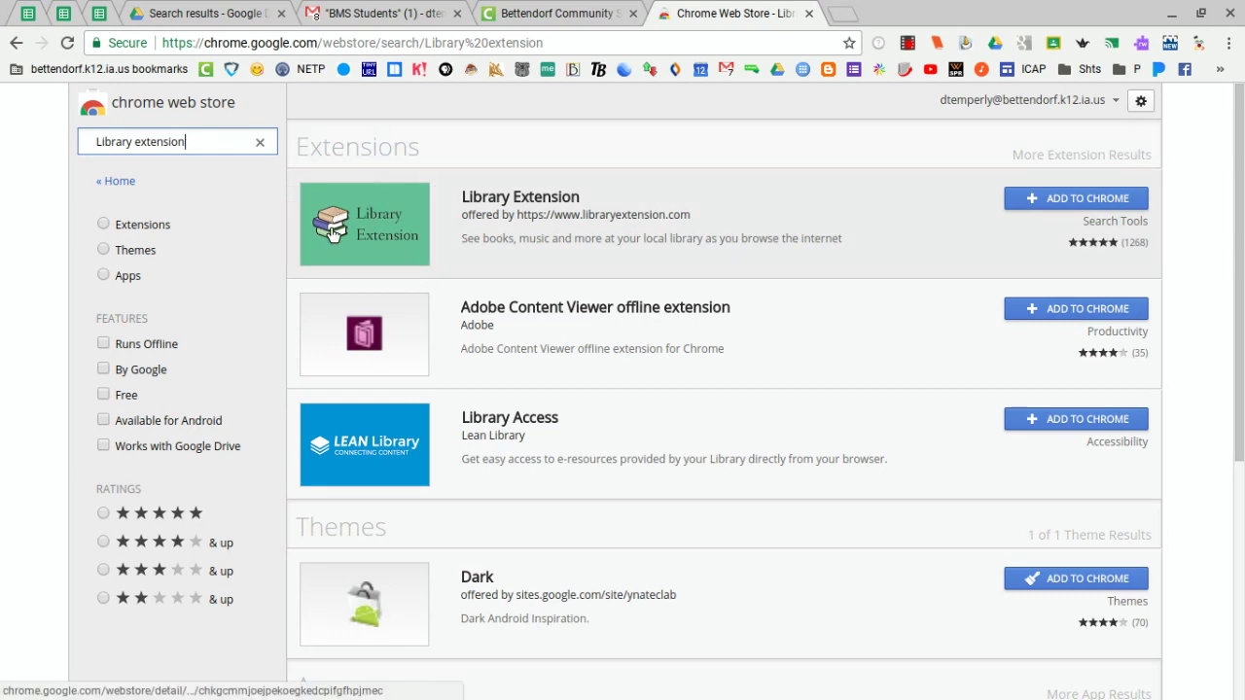
{"action": "left_click", "coordinate": [1057, 200]}
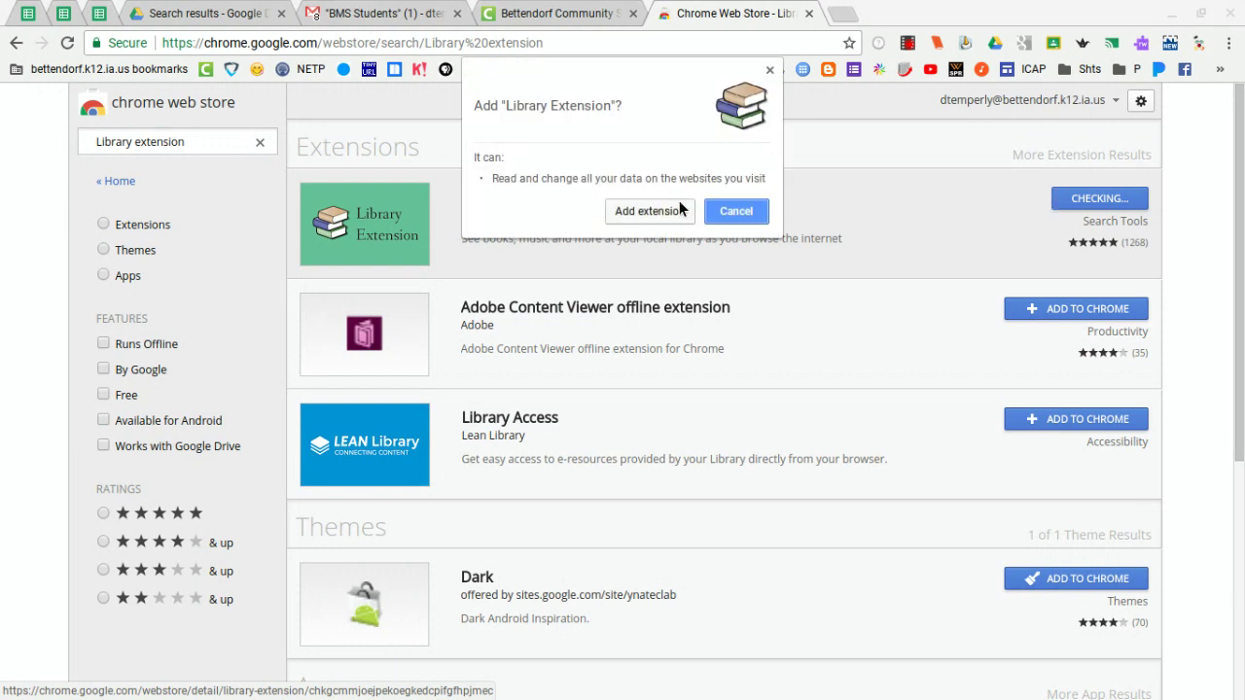
{"action": "left_click", "coordinate": [669, 211]}
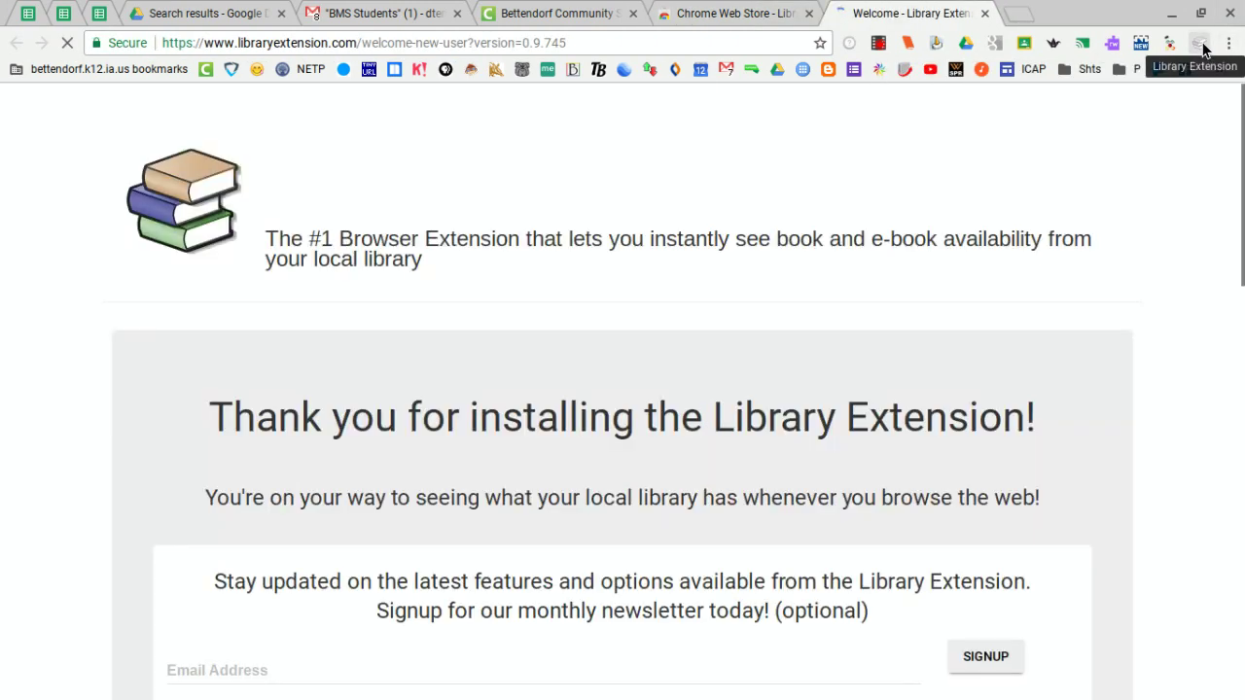
Look over the Library Extension welcome page, then close it to return to the store results
{"action": "scroll", "coordinate": [1112, 491], "scroll_direction": "down", "scroll_amount": 2}
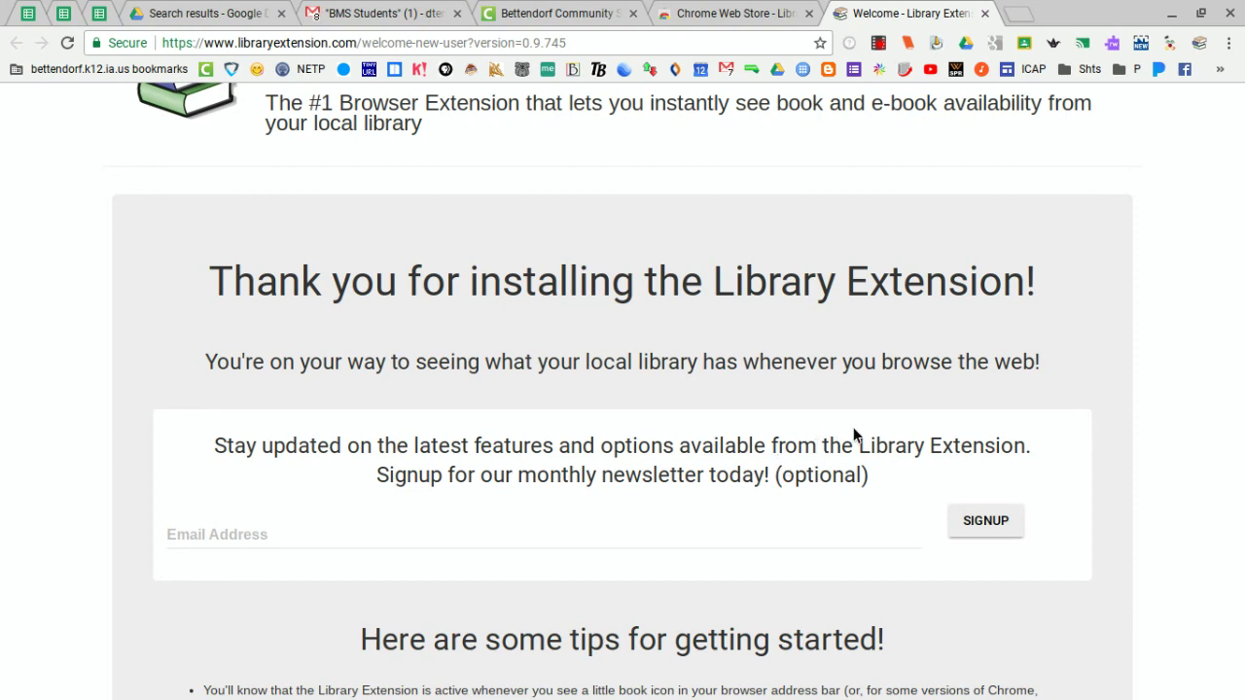
{"action": "scroll", "coordinate": [1007, 324], "scroll_direction": "up", "scroll_amount": 2}
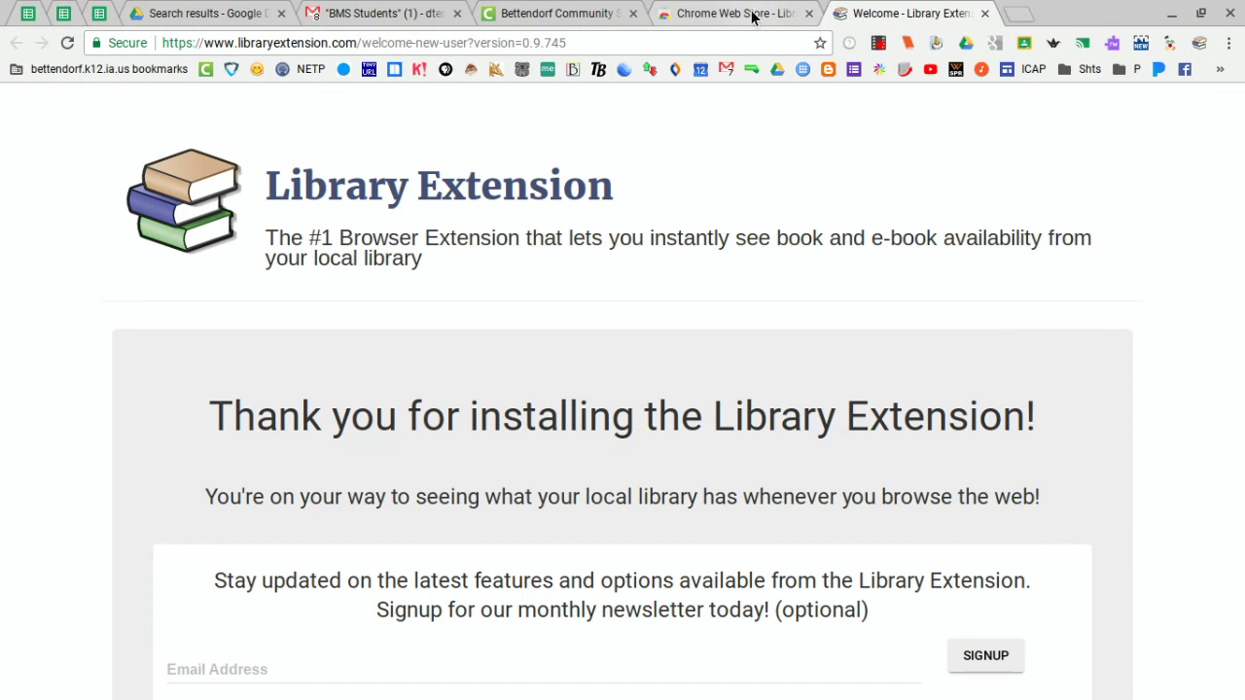
{"action": "left_click", "coordinate": [983, 15]}
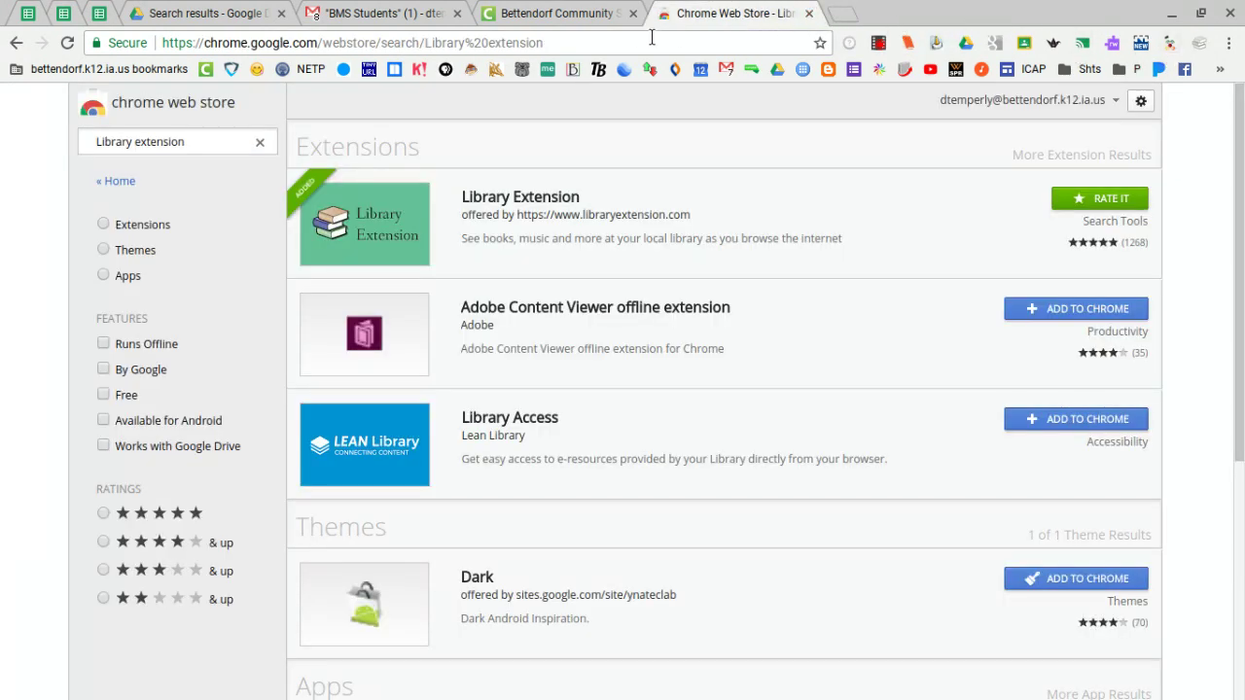
Go to amazon.com from the address bar
{"action": "left_click", "coordinate": [640, 38]}
{"action": "type", "text": "ama"}
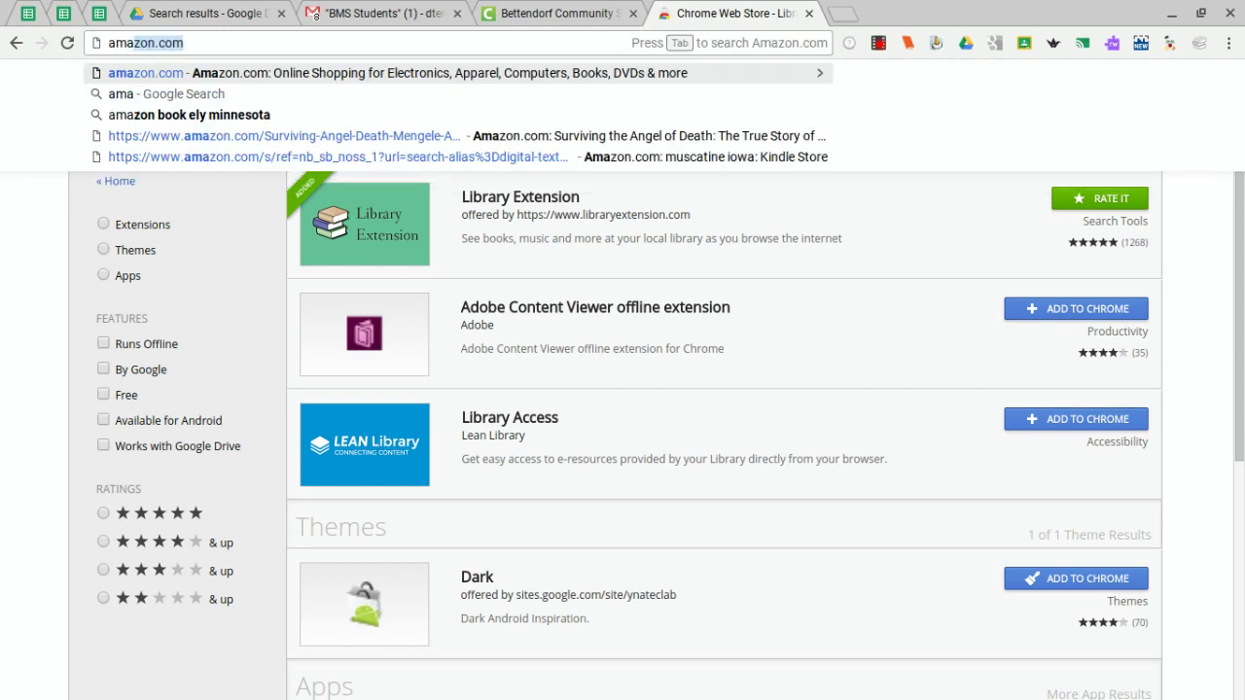
{"action": "key", "text": "Return"}
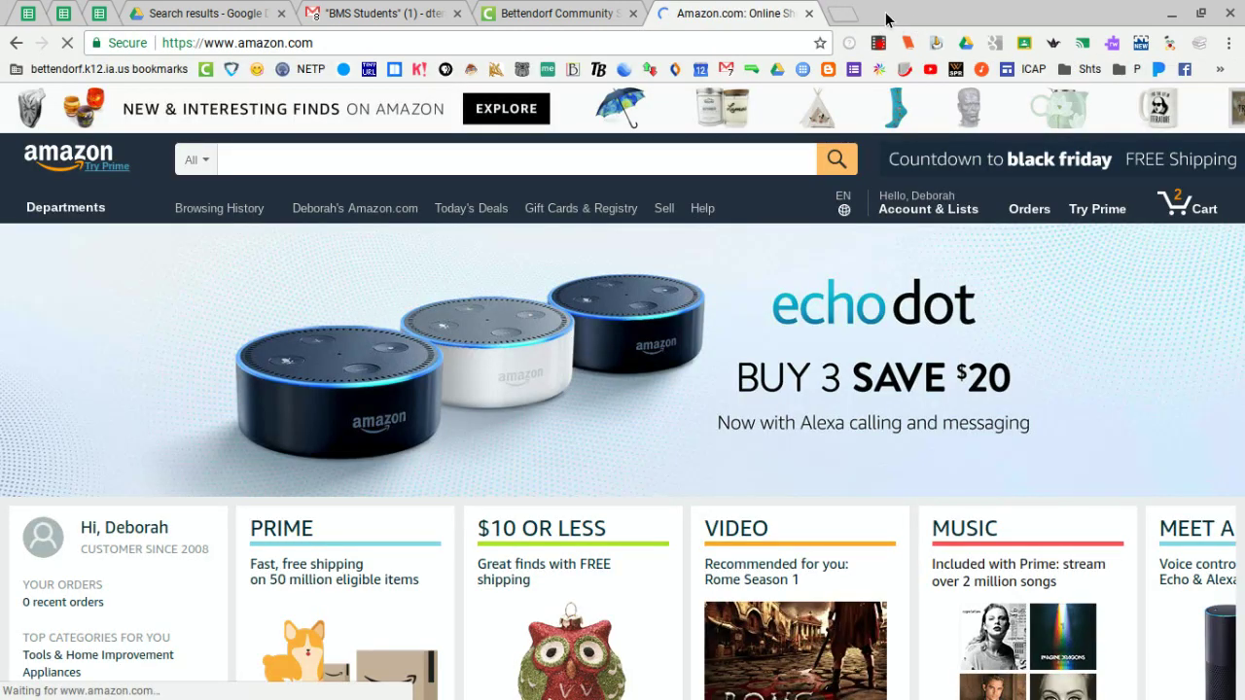
Open the Library Extension's Options from its toolbar icon menu
{"action": "right_click", "coordinate": [1201, 44]}
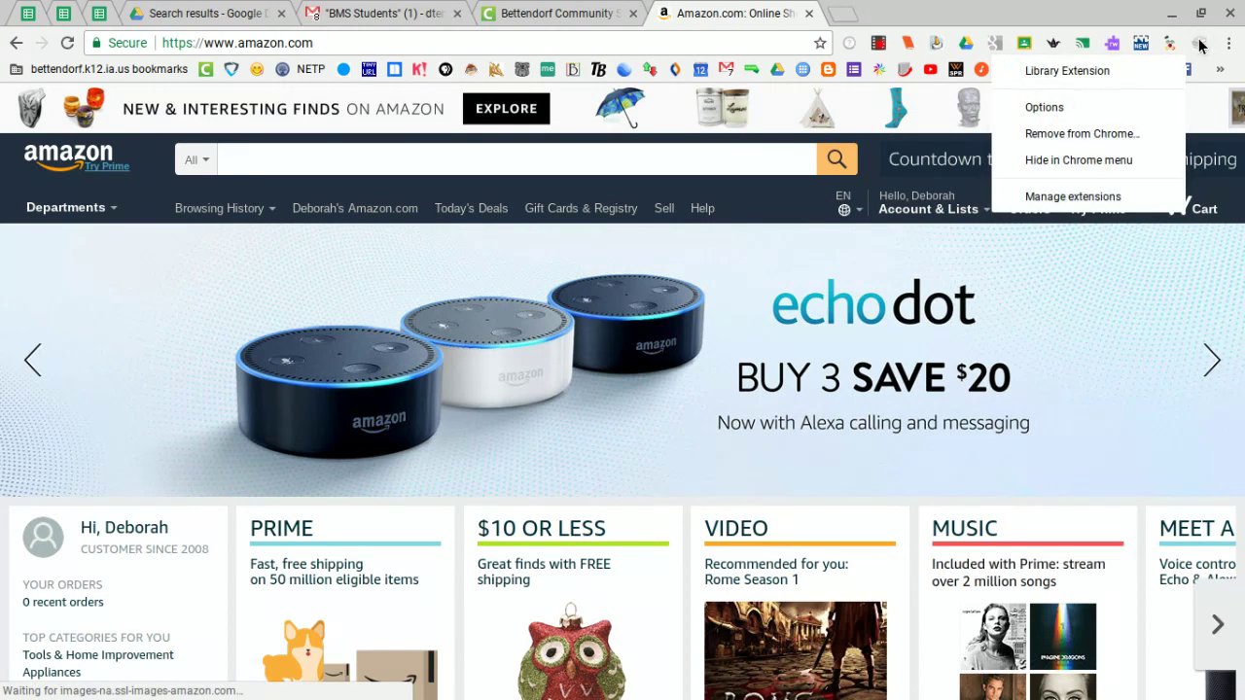
{"action": "right_click", "coordinate": [1200, 44]}
{"action": "right_click", "coordinate": [1200, 43]}
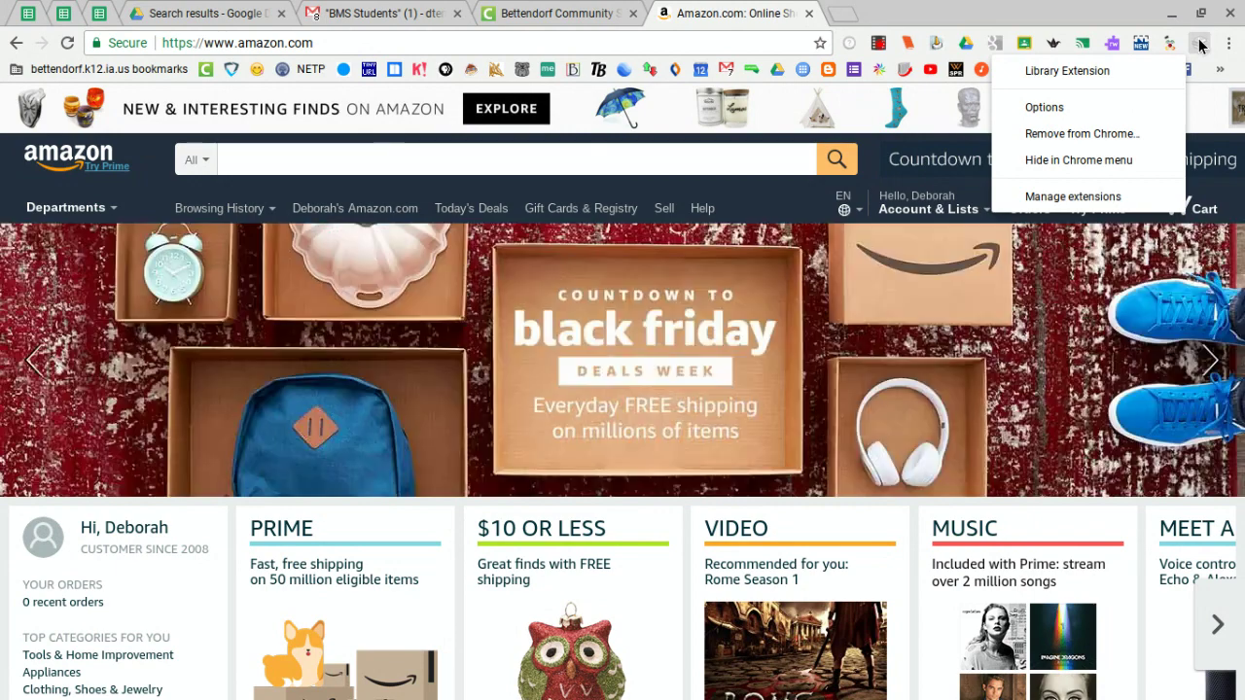
{"action": "left_click", "coordinate": [1062, 113]}
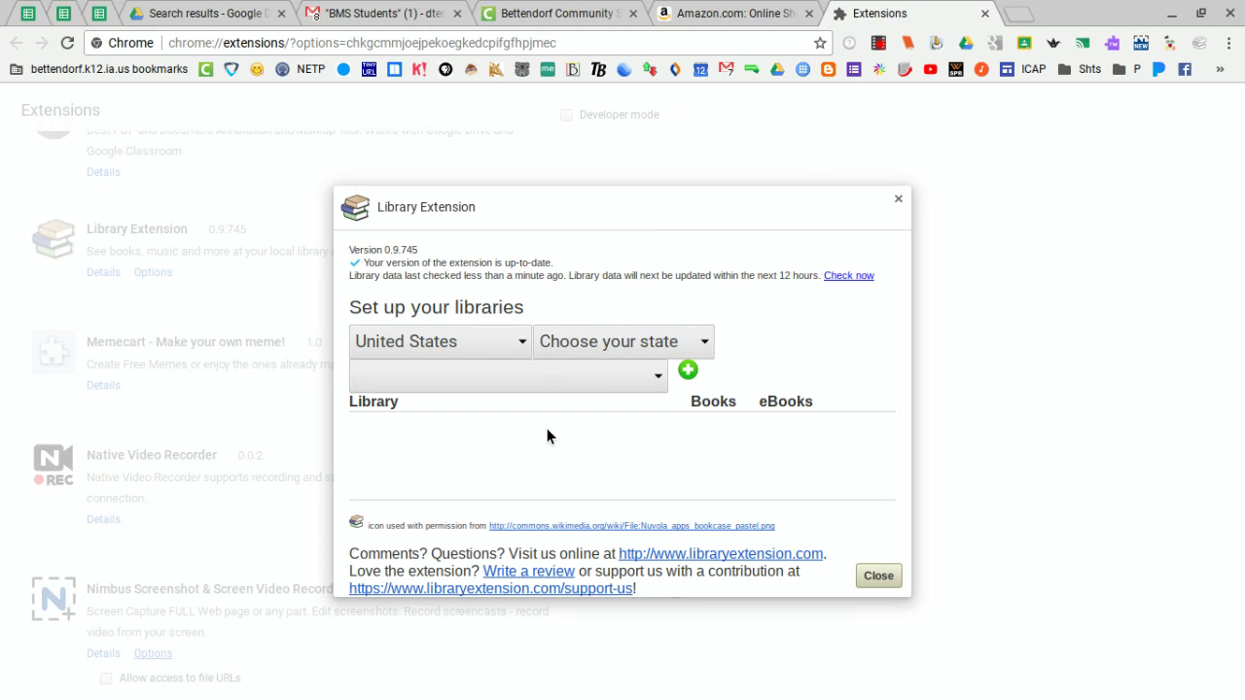
Choose Iowa as the state and add Bettendorf Public Library to the library list
{"action": "left_click", "coordinate": [597, 342]}
{"action": "scroll", "coordinate": [645, 545], "scroll_direction": "down", "scroll_amount": 7}
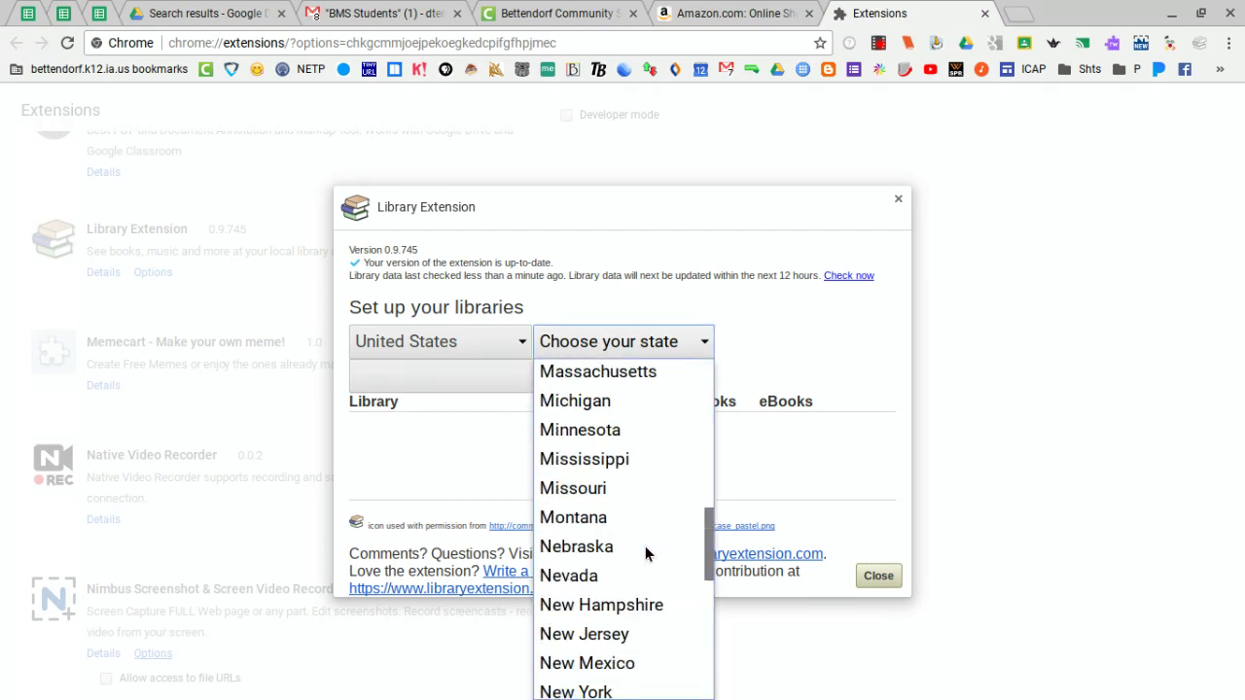
{"action": "scroll", "coordinate": [645, 552], "scroll_direction": "down", "scroll_amount": 6}
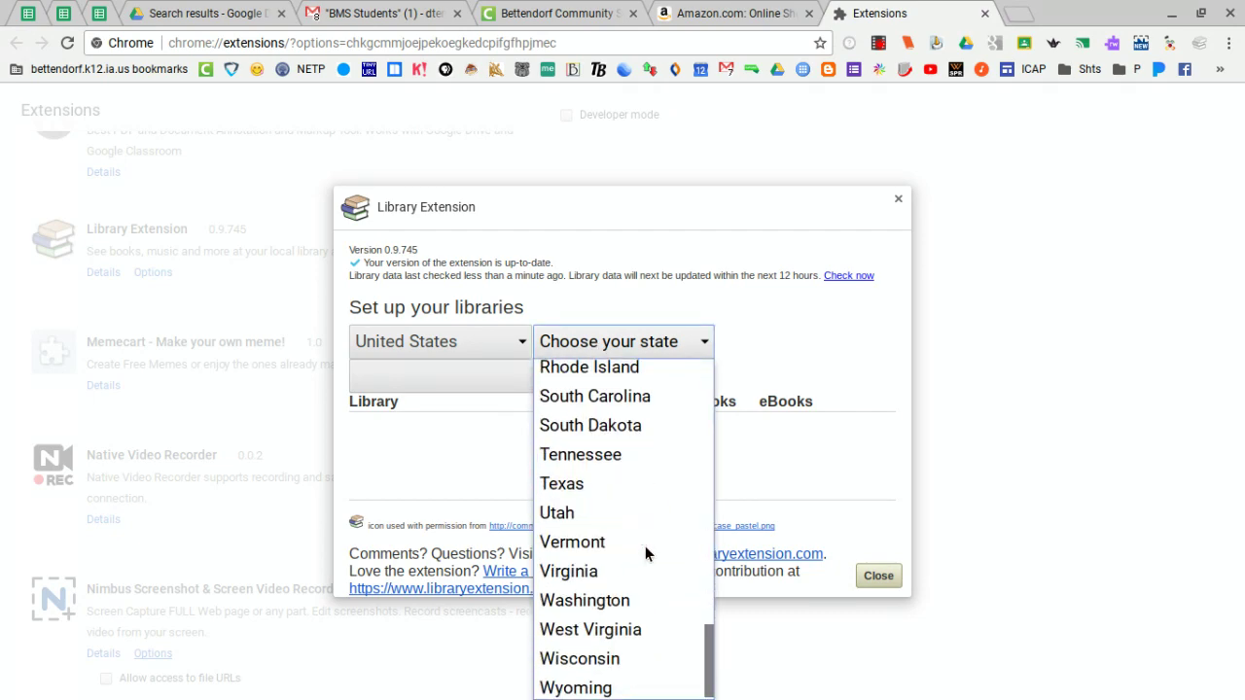
{"action": "scroll", "coordinate": [645, 551], "scroll_direction": "up", "scroll_amount": 8}
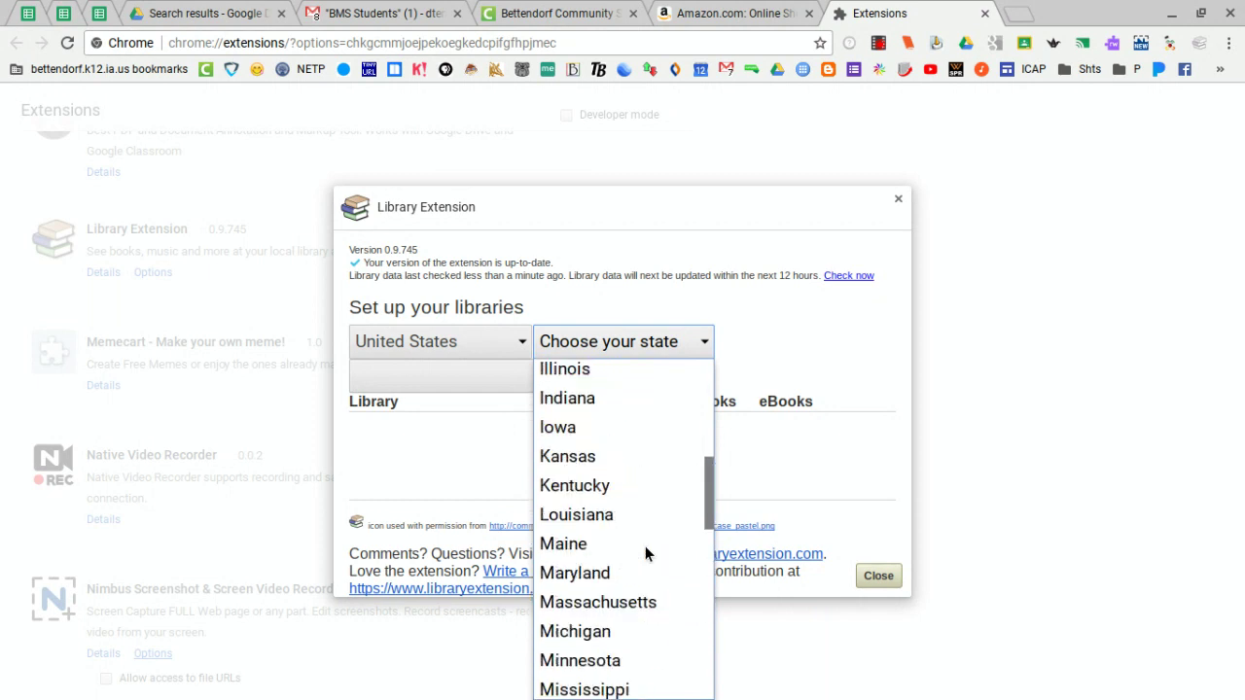
{"action": "scroll", "coordinate": [644, 546], "scroll_direction": "up", "scroll_amount": 3}
{"action": "left_click", "coordinate": [587, 544]}
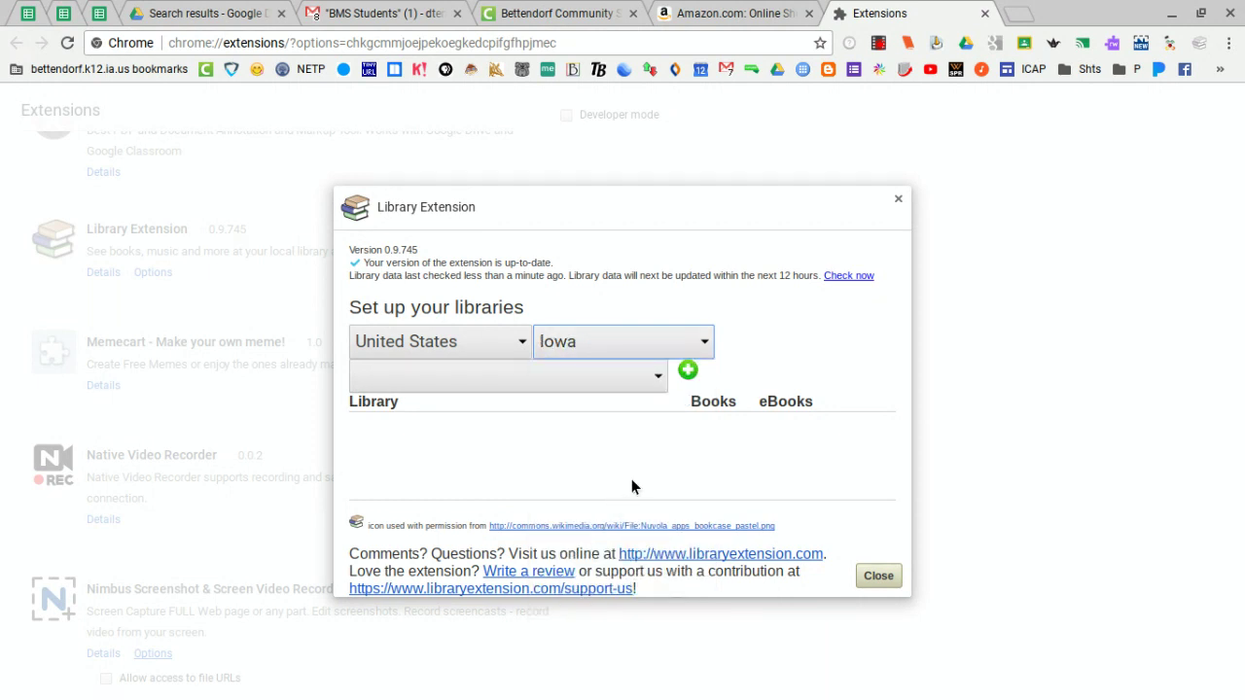
{"action": "left_click", "coordinate": [649, 378]}
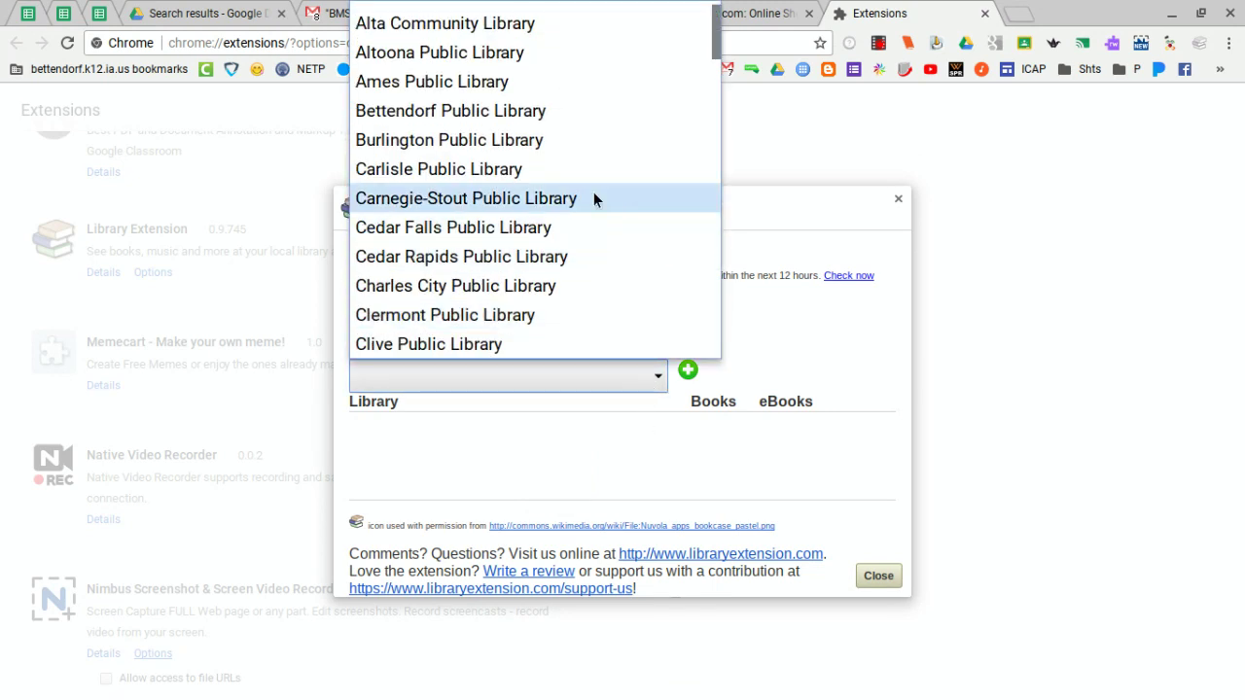
{"action": "left_click", "coordinate": [524, 112]}
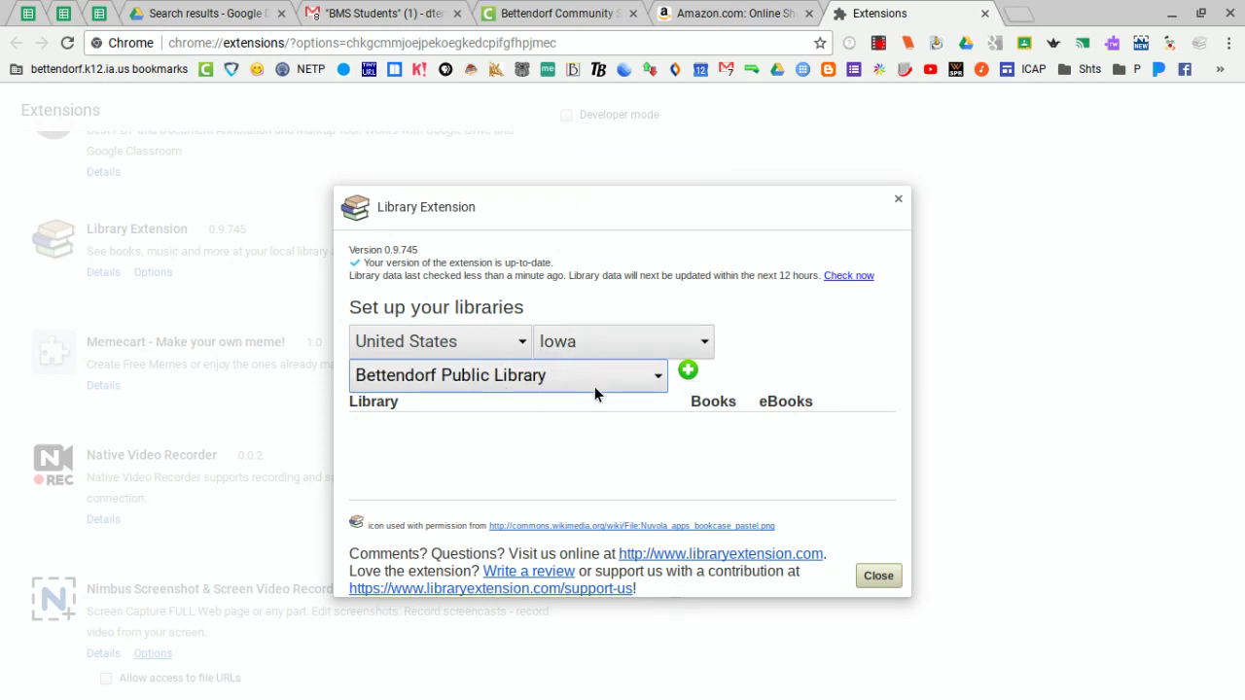
{"action": "left_click", "coordinate": [689, 372]}
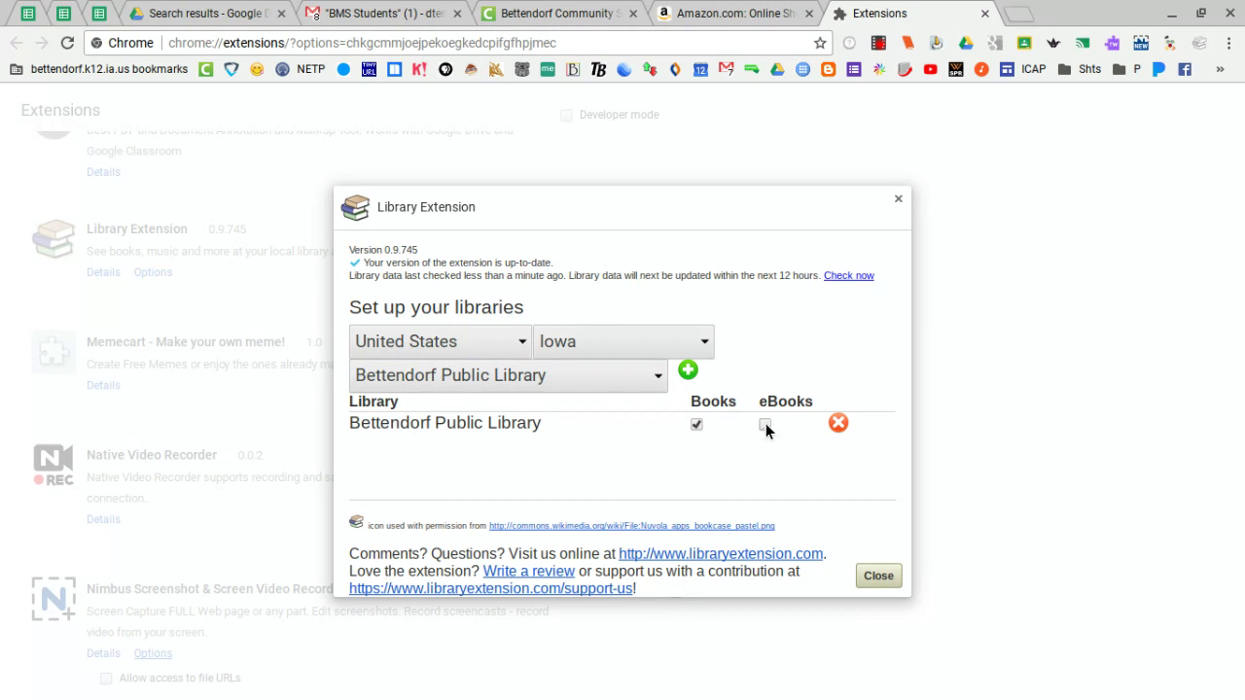
Add Davenport Public Library from the Iowa library list
{"action": "left_click", "coordinate": [641, 376]}
{"action": "scroll", "coordinate": [616, 305], "scroll_direction": "down", "scroll_amount": 1}
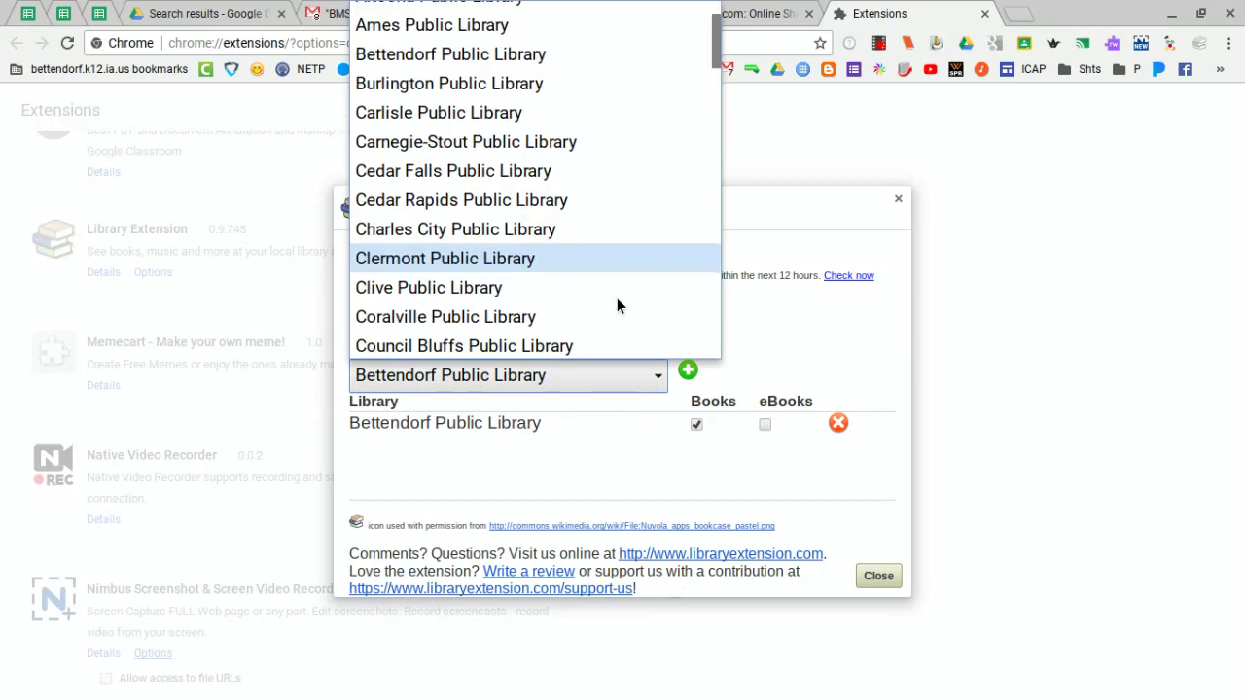
{"action": "scroll", "coordinate": [617, 305], "scroll_direction": "up", "scroll_amount": 1}
{"action": "scroll", "coordinate": [617, 302], "scroll_direction": "down", "scroll_amount": 3}
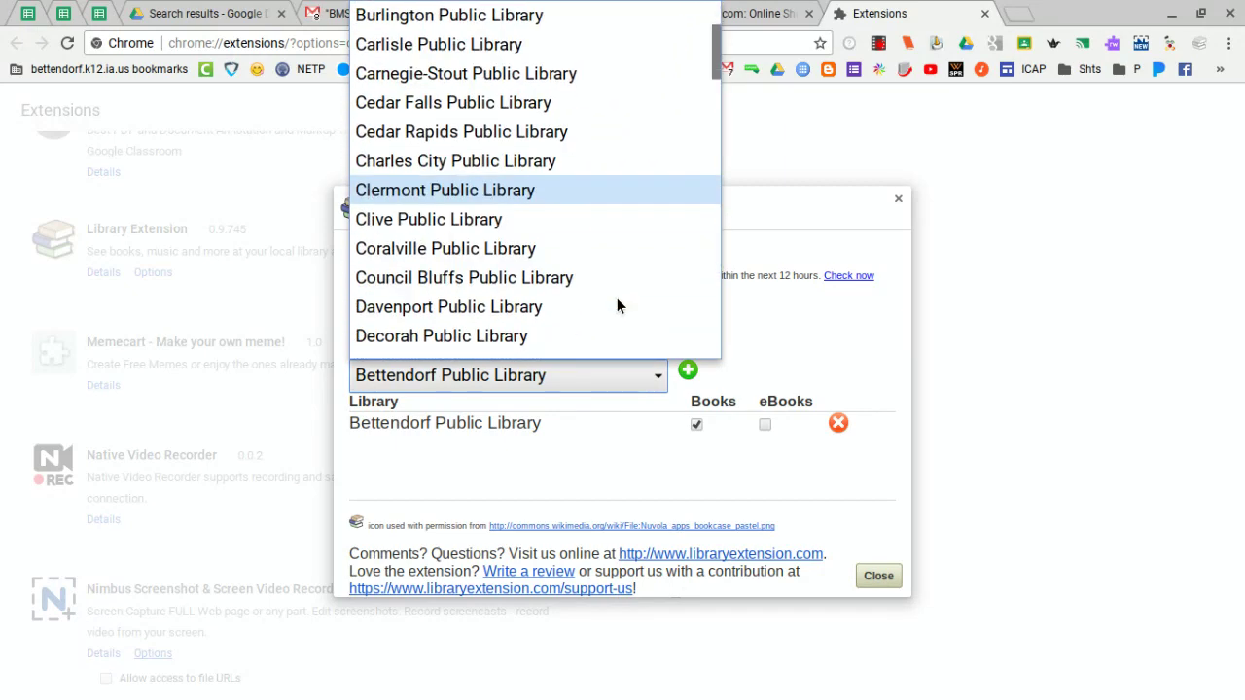
{"action": "left_click", "coordinate": [539, 276]}
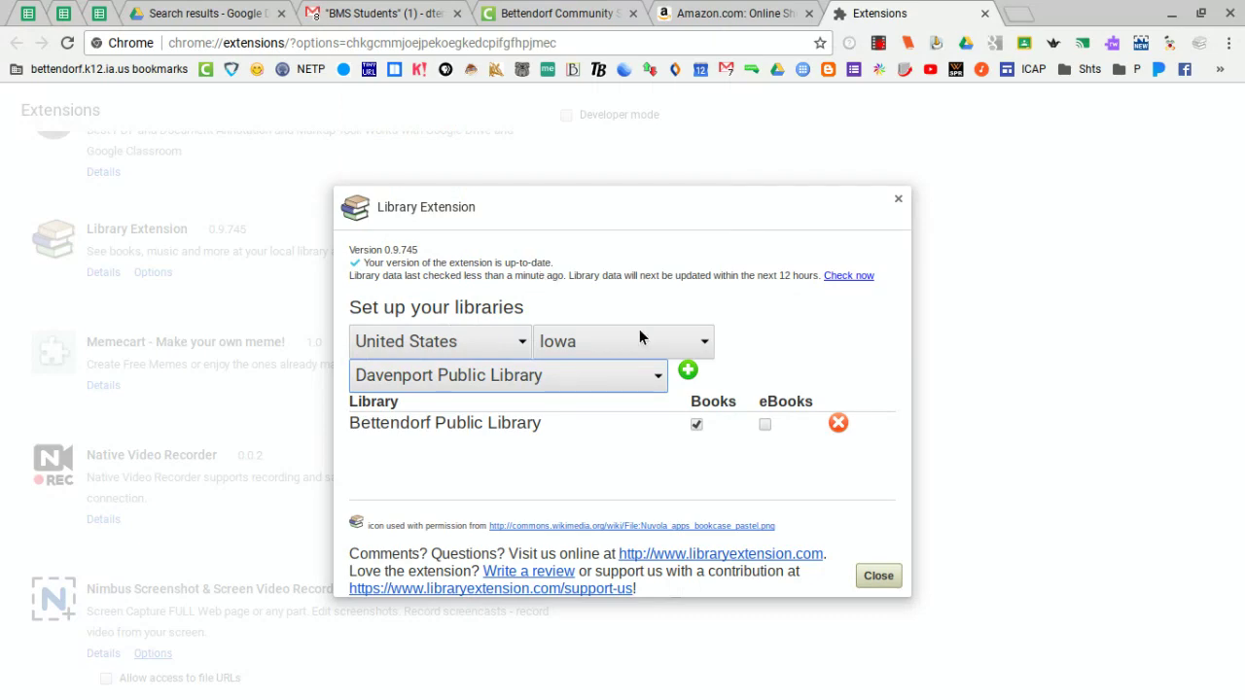
{"action": "left_click", "coordinate": [688, 370]}
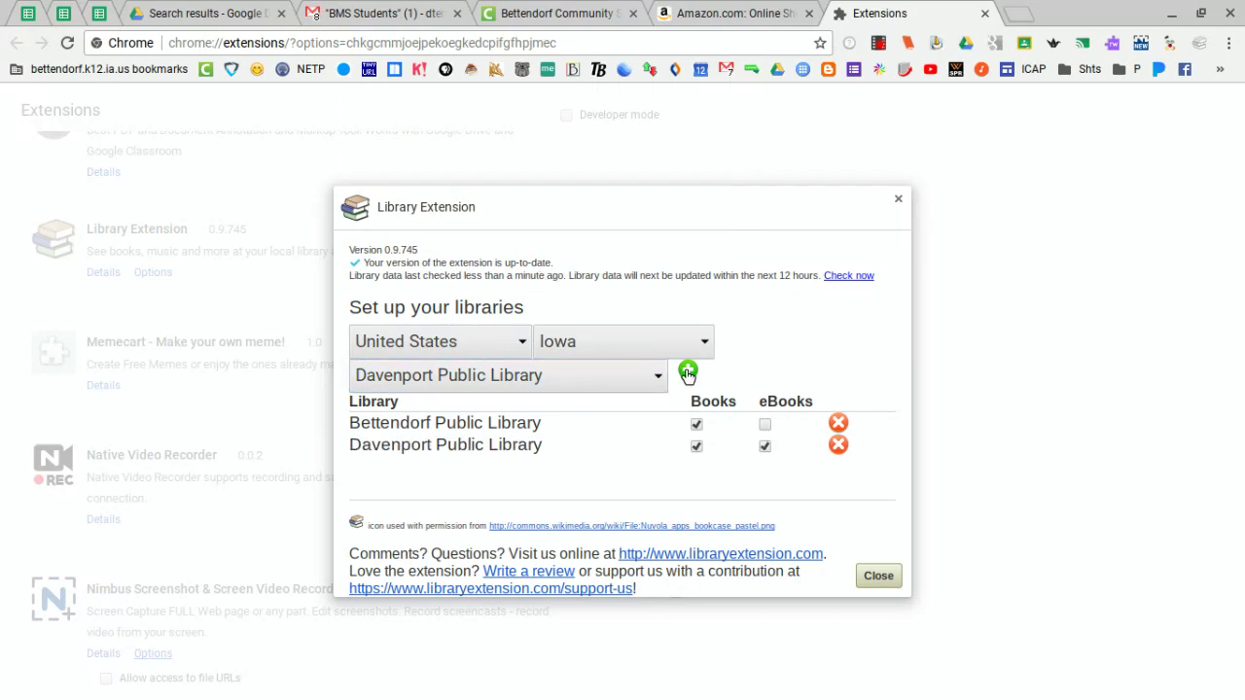
Add Scott County Library, then close the settings and switch back to the Amazon tab
{"action": "left_click", "coordinate": [641, 386]}
{"action": "scroll", "coordinate": [616, 280], "scroll_direction": "down", "scroll_amount": 20}
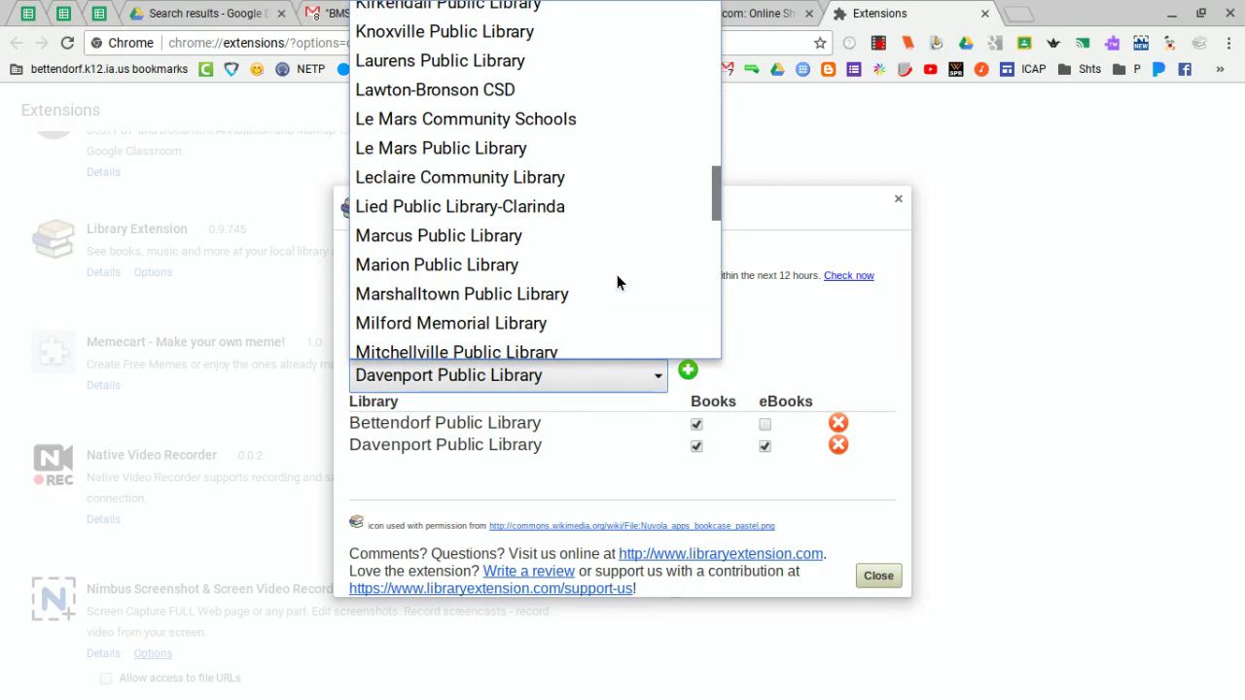
{"action": "scroll", "coordinate": [617, 277], "scroll_direction": "down", "scroll_amount": 2}
{"action": "scroll", "coordinate": [617, 277], "scroll_direction": "up", "scroll_amount": 3}
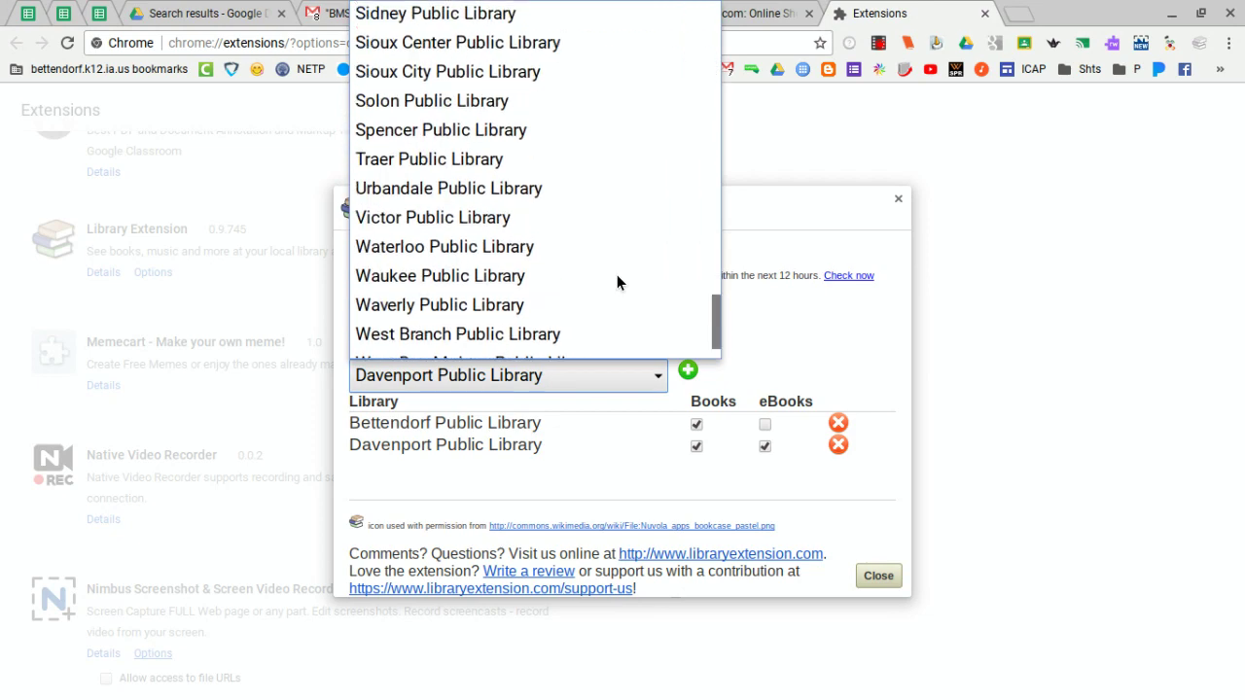
{"action": "left_click", "coordinate": [486, 131]}
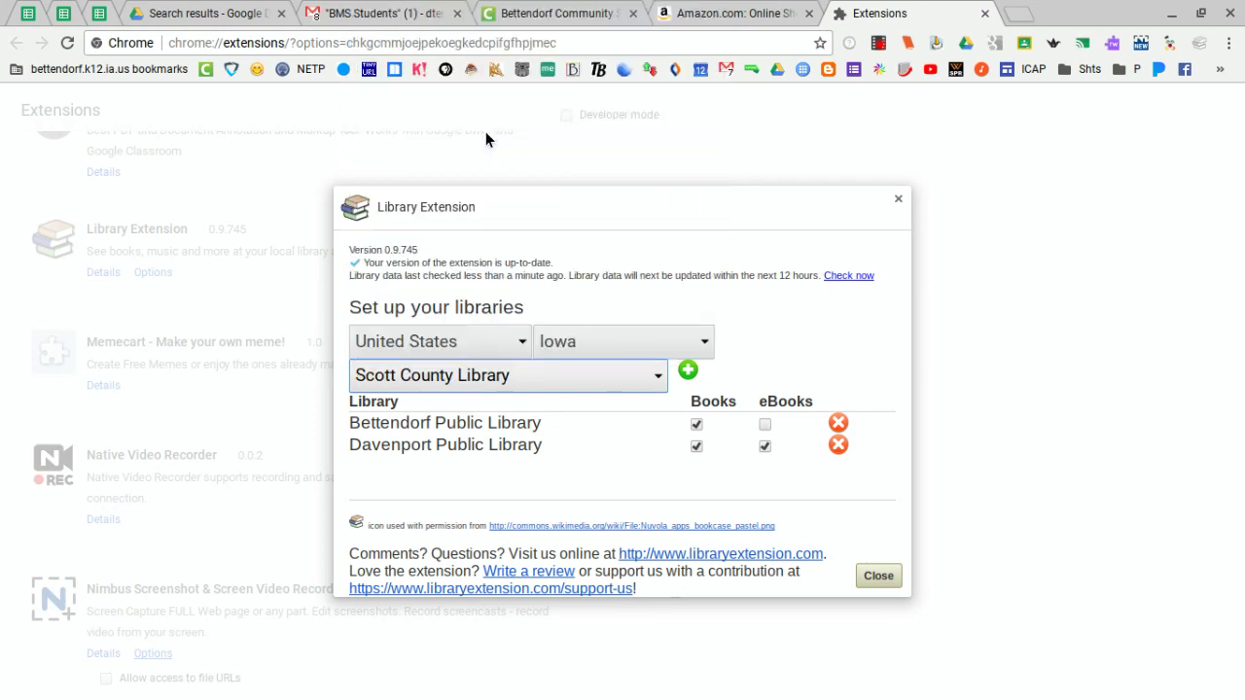
{"action": "left_click", "coordinate": [688, 370]}
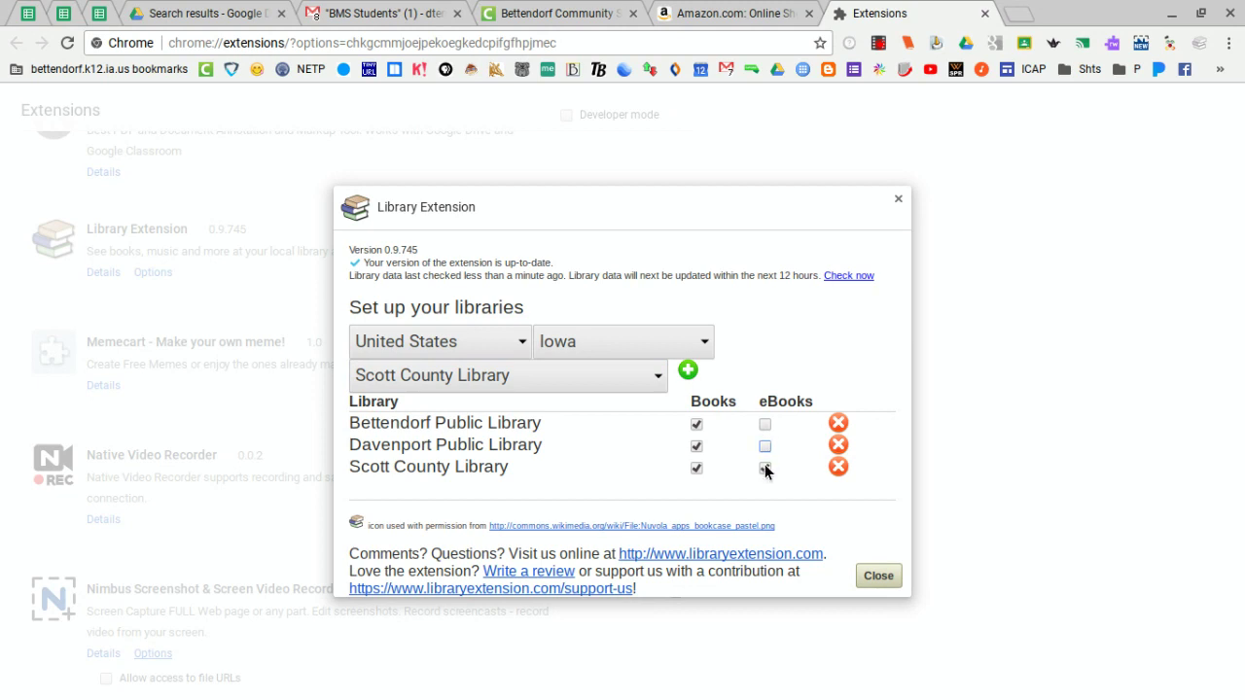
{"action": "left_click", "coordinate": [878, 577]}
{"action": "left_click", "coordinate": [705, 12]}
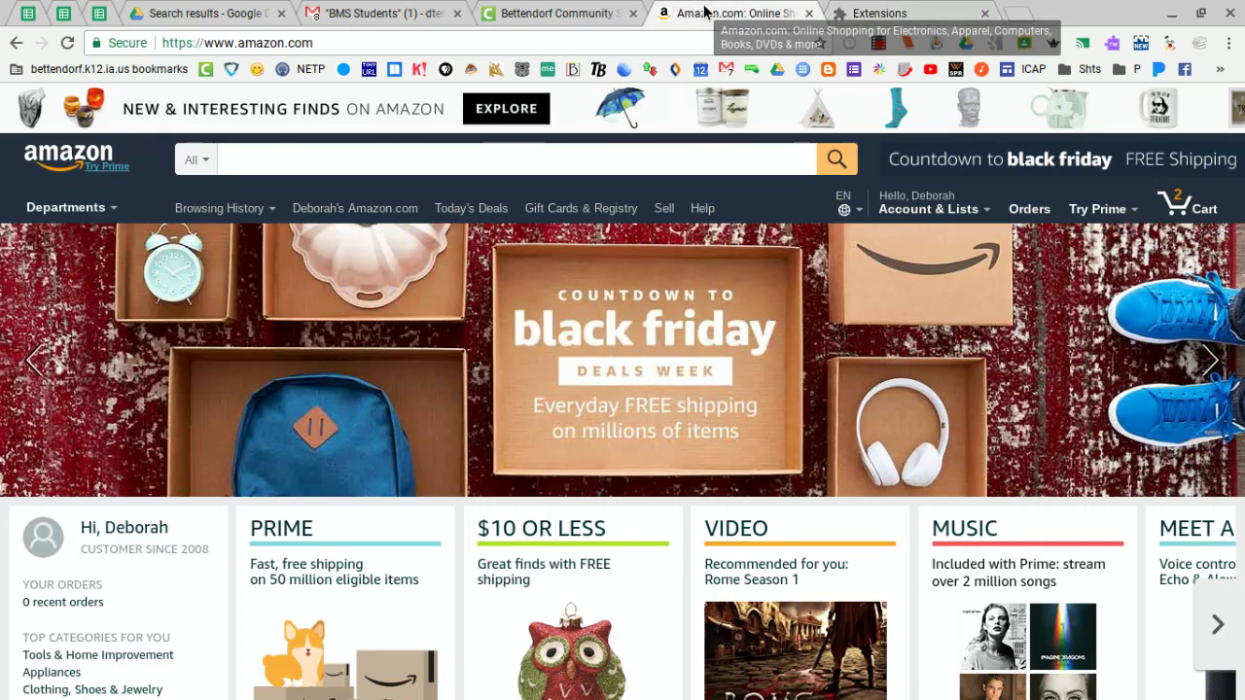
Search Amazon for 'diary of a' and open The Getaway (Diary of a Wimpy Kid Book 12) Kindle page
{"action": "left_click", "coordinate": [986, 15]}
{"action": "left_click", "coordinate": [315, 158]}
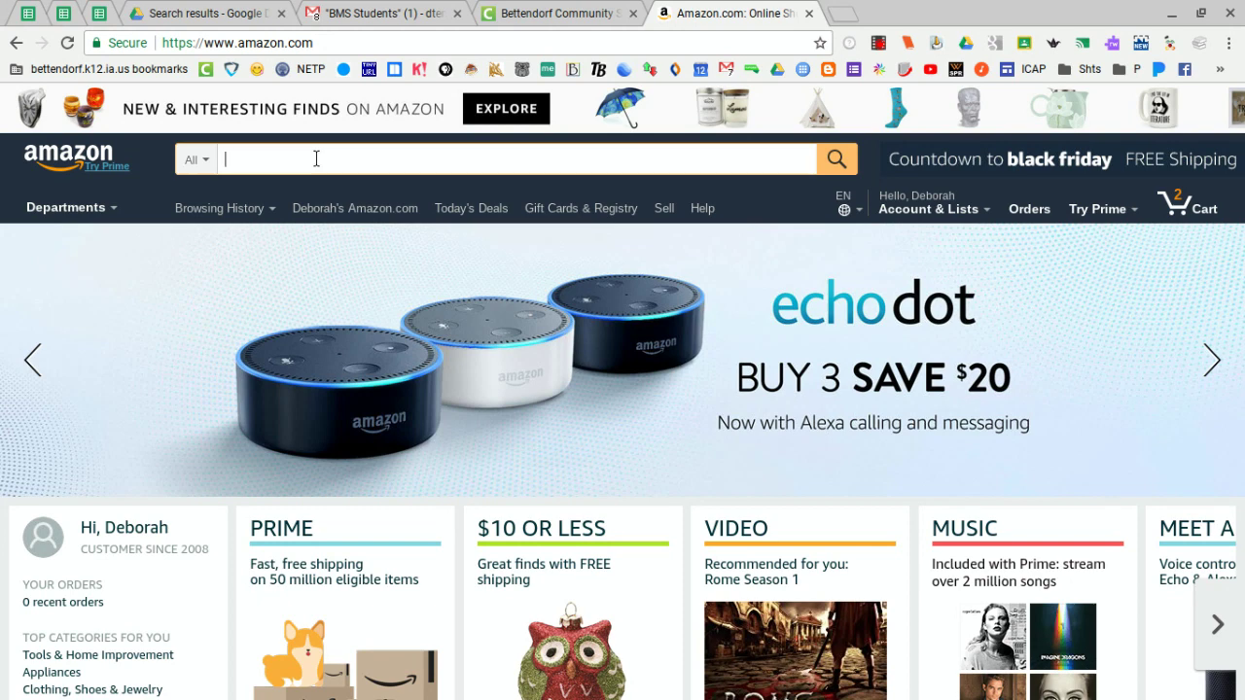
{"action": "type", "text": "diary of a"}
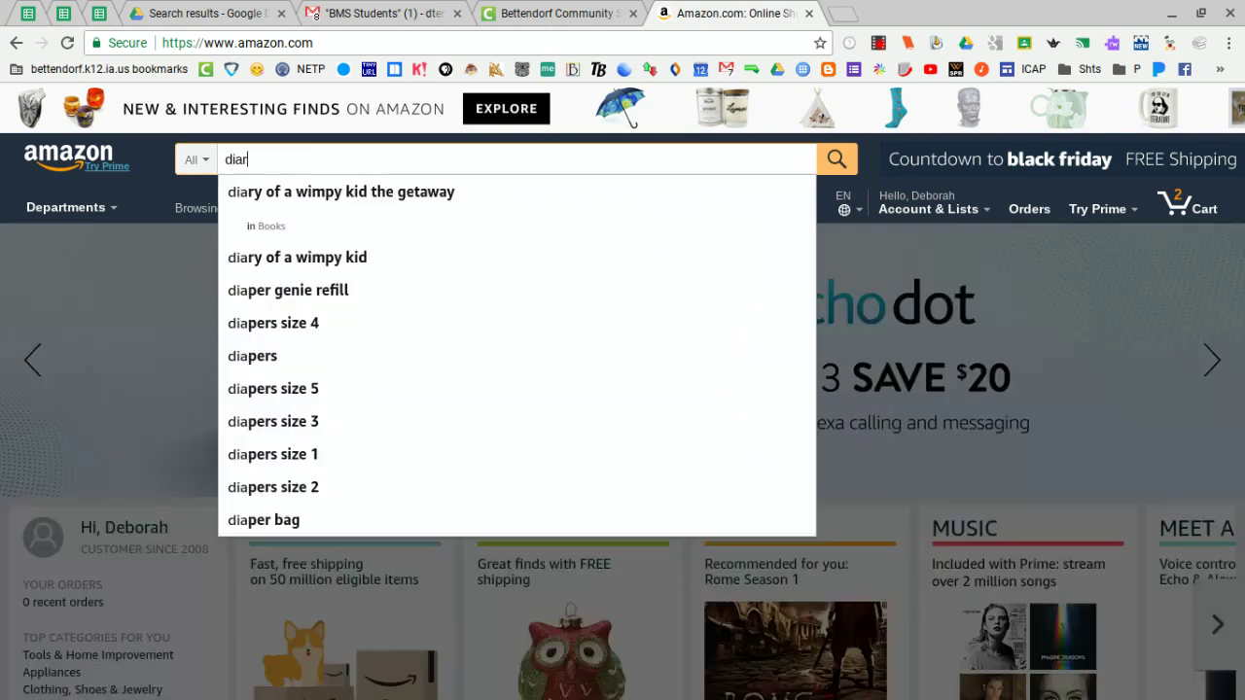
{"action": "left_click", "coordinate": [334, 194]}
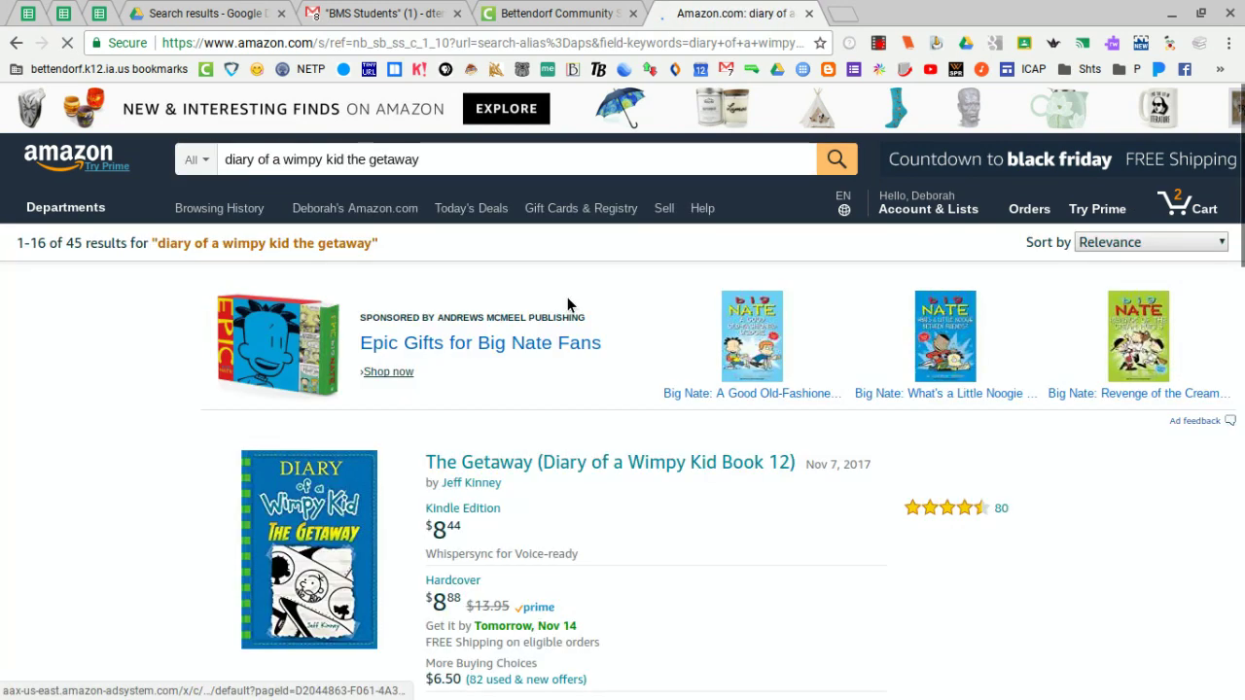
{"action": "left_click", "coordinate": [504, 469]}
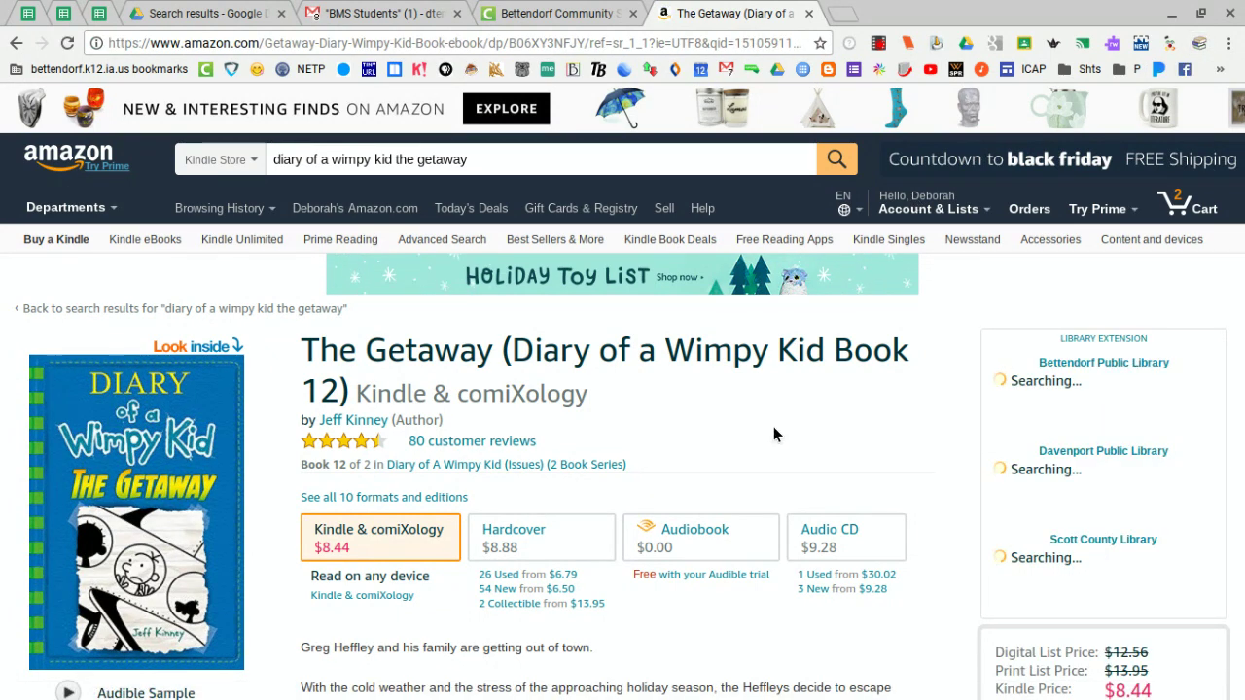
Check The Getaway's availability at the three libraries, open a Borrow link, then return to Amazon
{"action": "scroll", "coordinate": [773, 434], "scroll_direction": "down", "scroll_amount": 2}
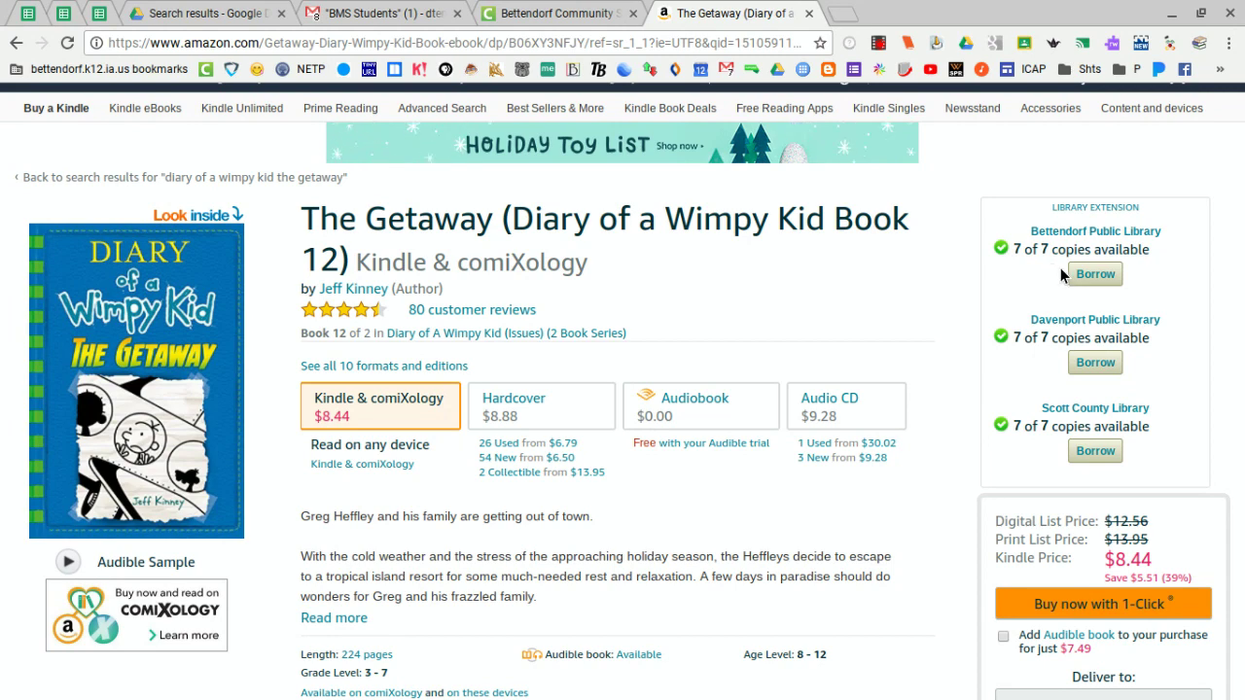
{"action": "left_click", "coordinate": [1096, 276]}
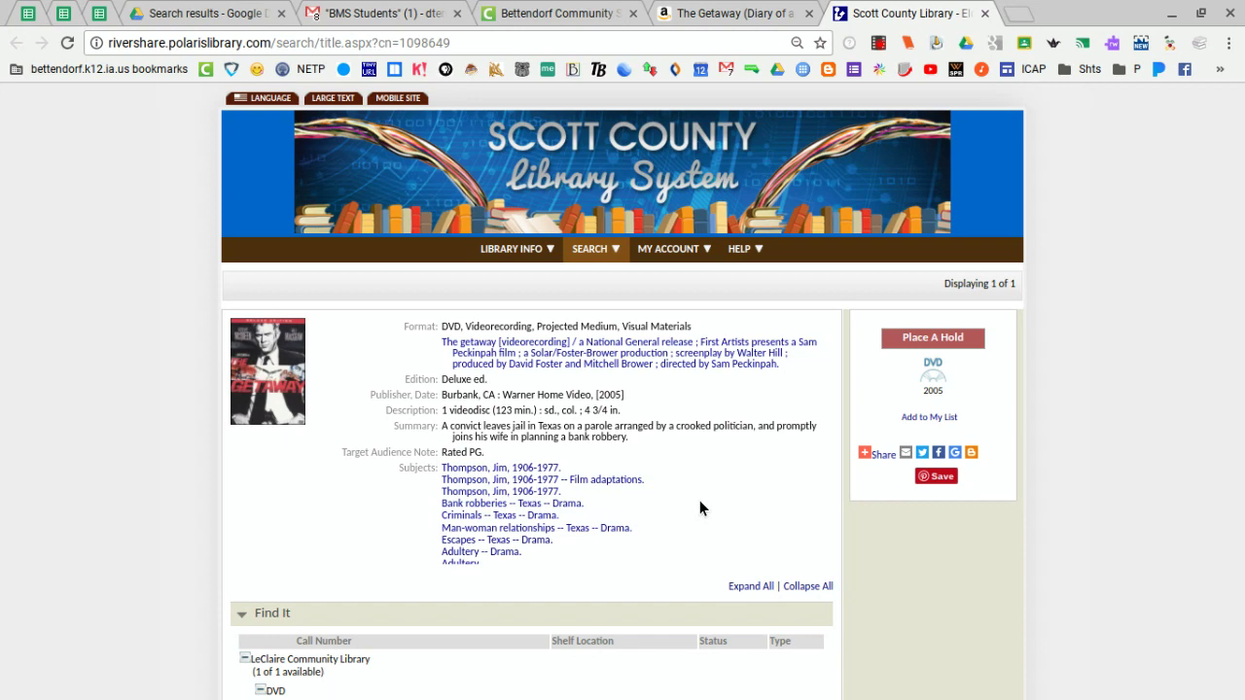
{"action": "left_click", "coordinate": [720, 15]}
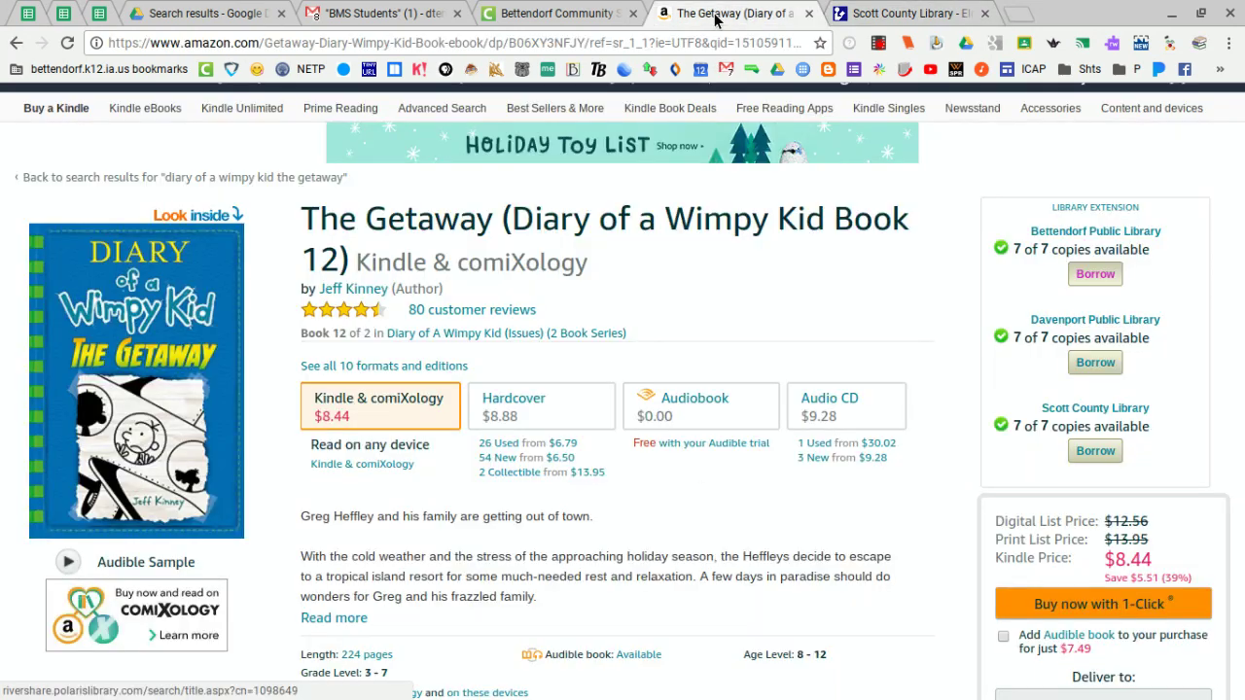
{"action": "scroll", "coordinate": [604, 375], "scroll_direction": "up", "scroll_amount": 2}
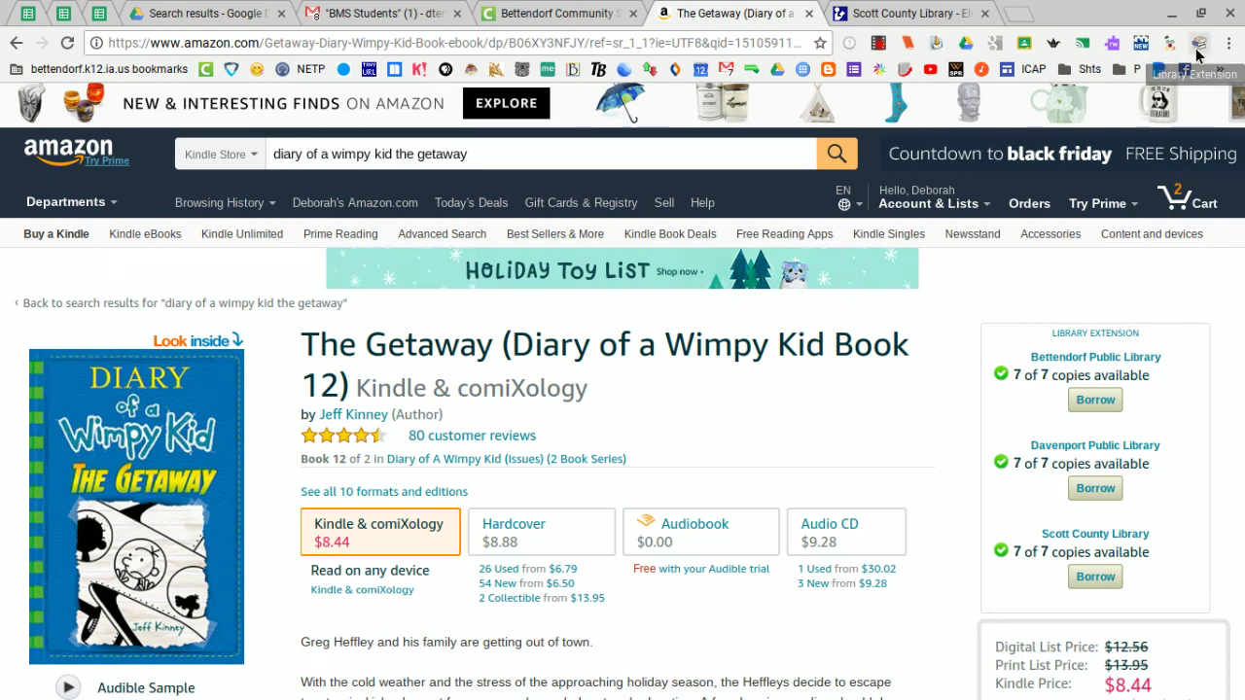
Web-search 'barnes and noble', open the Barnes & Noble site, and search it for 'diary of a wimpy kid'
{"action": "left_click", "coordinate": [462, 45]}
{"action": "type", "text": "barne"}
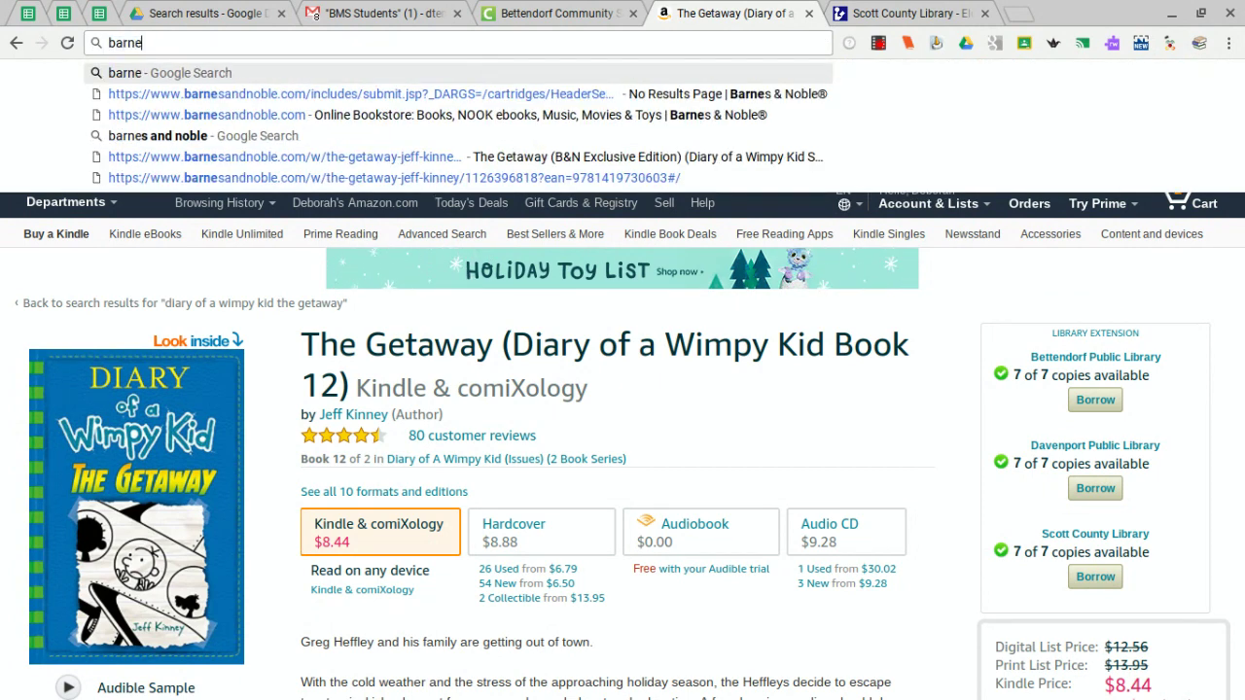
{"action": "type", "text": "s and"}
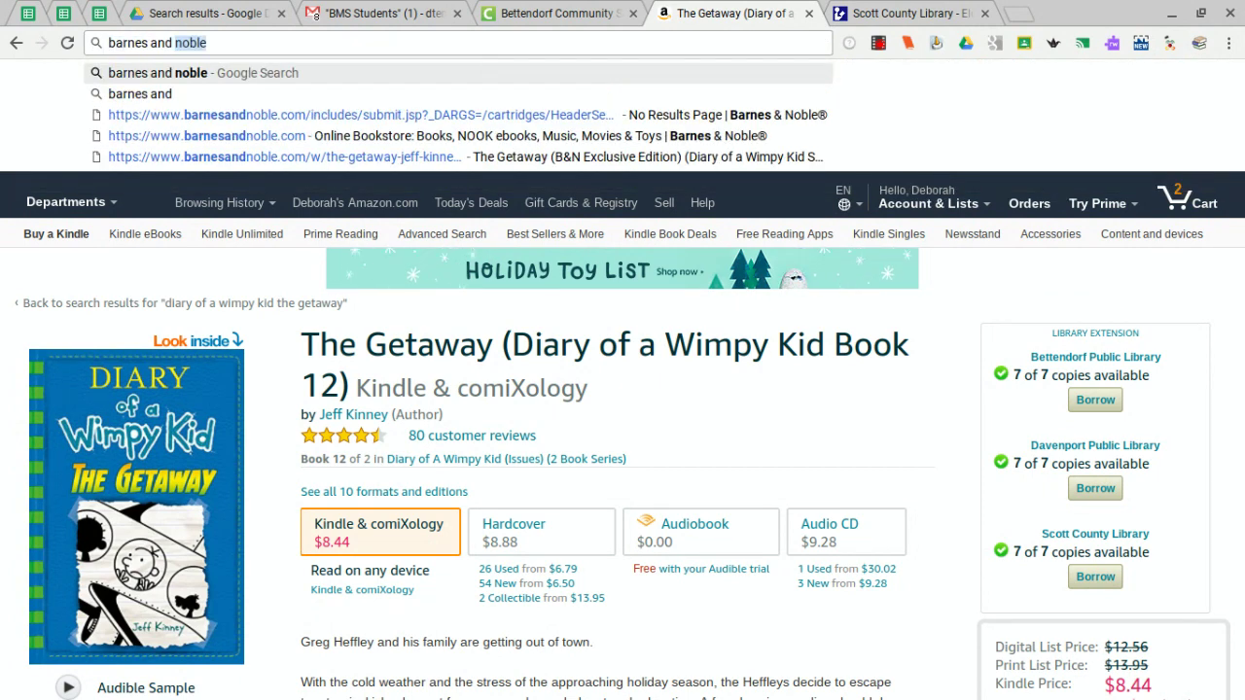
{"action": "key", "text": "Return"}
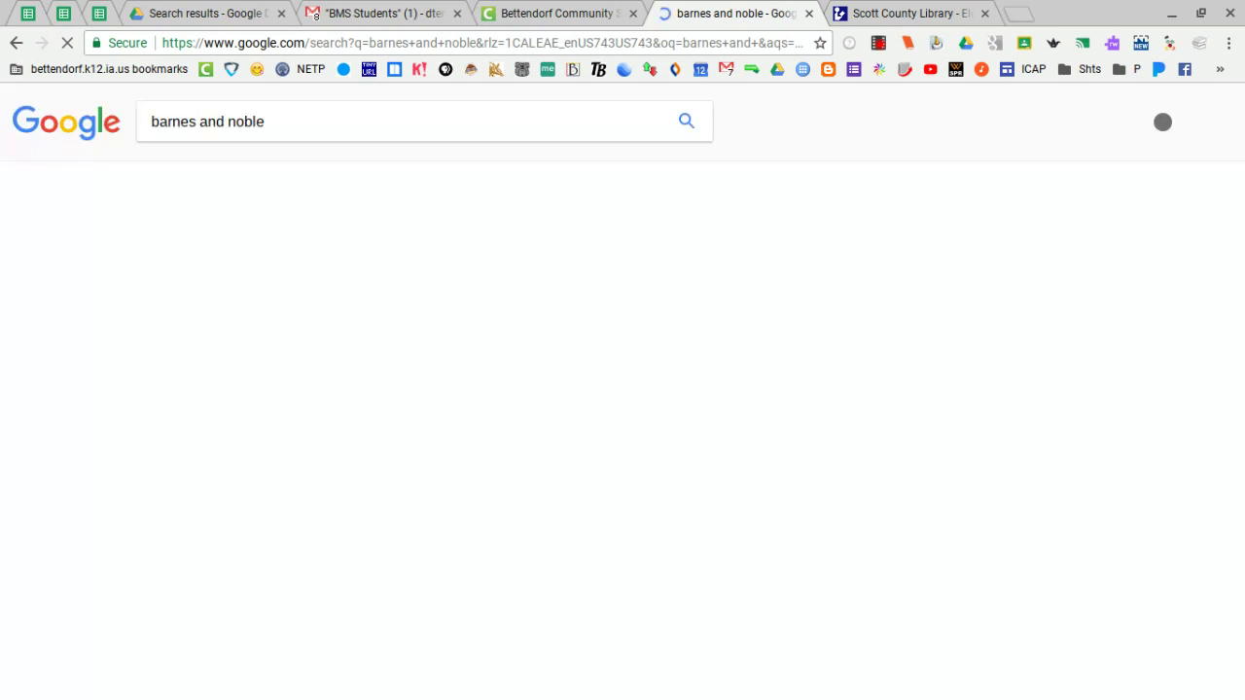
{"action": "left_click", "coordinate": [187, 251]}
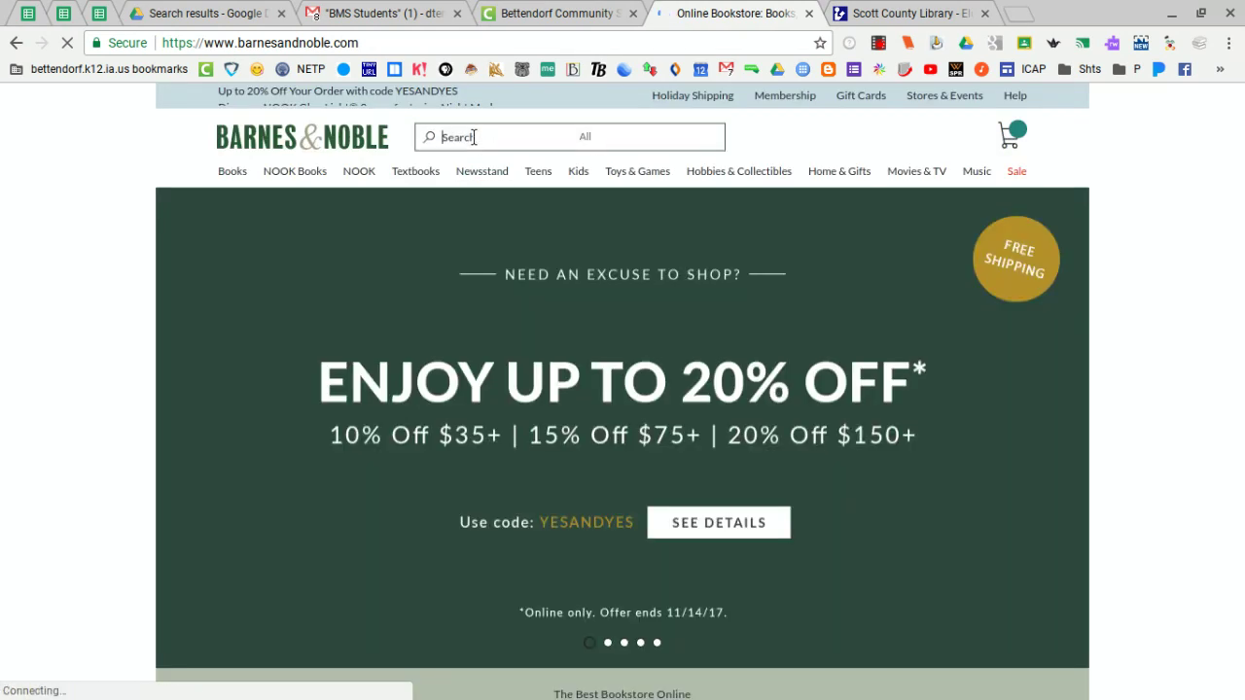
{"action": "type", "text": "diary o"}
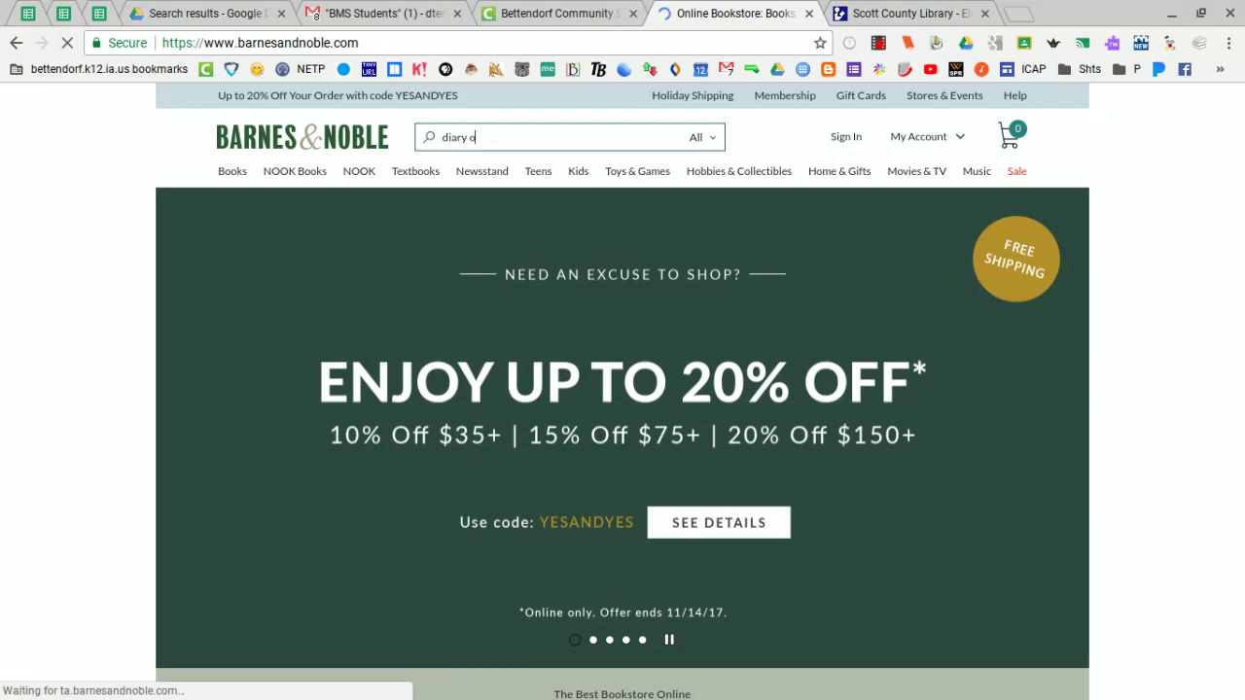
{"action": "type", "text": "f a wimpy ki"}
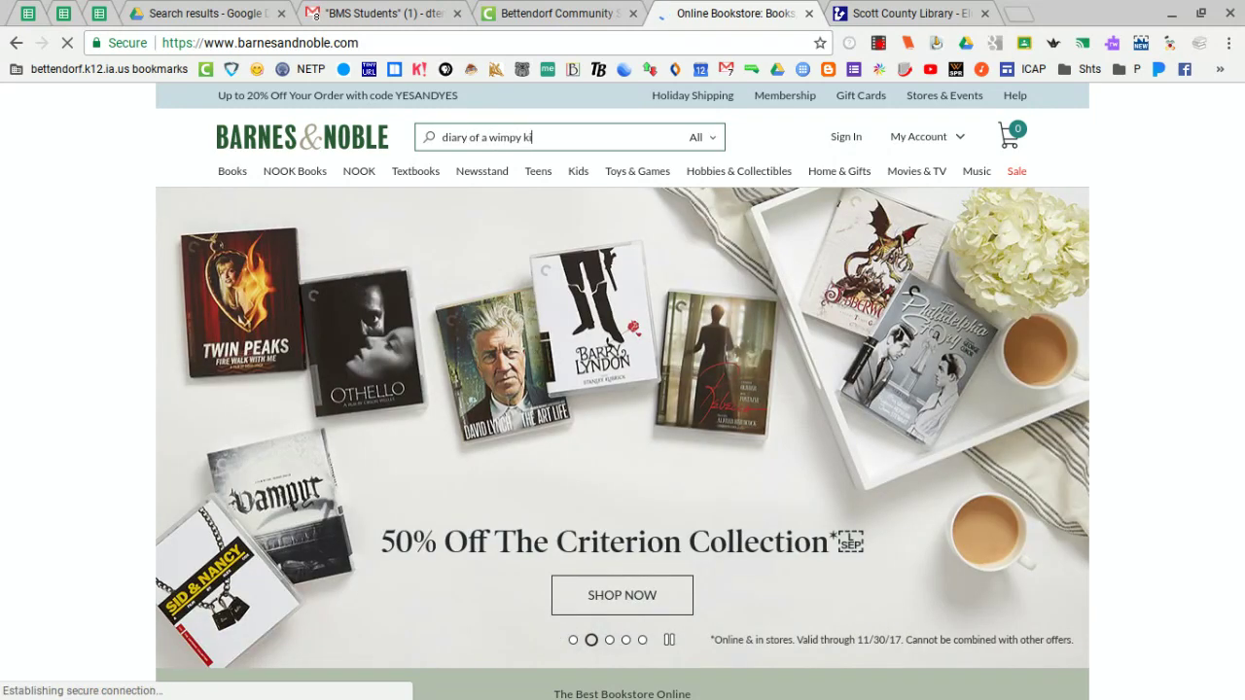
{"action": "type", "text": "d"}
{"action": "key", "text": "Return"}
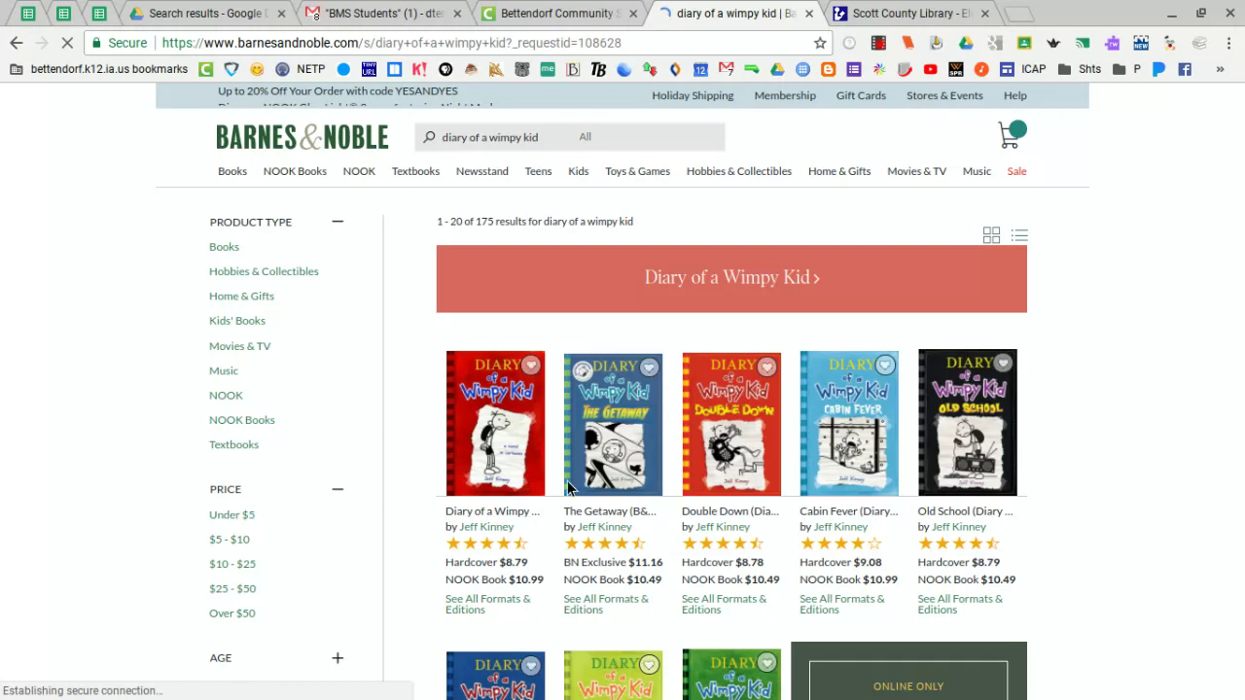
Open The Getaway (B&N Exclusive Edition) and scroll to the Library Extension availability panel
{"action": "left_click", "coordinate": [612, 447]}
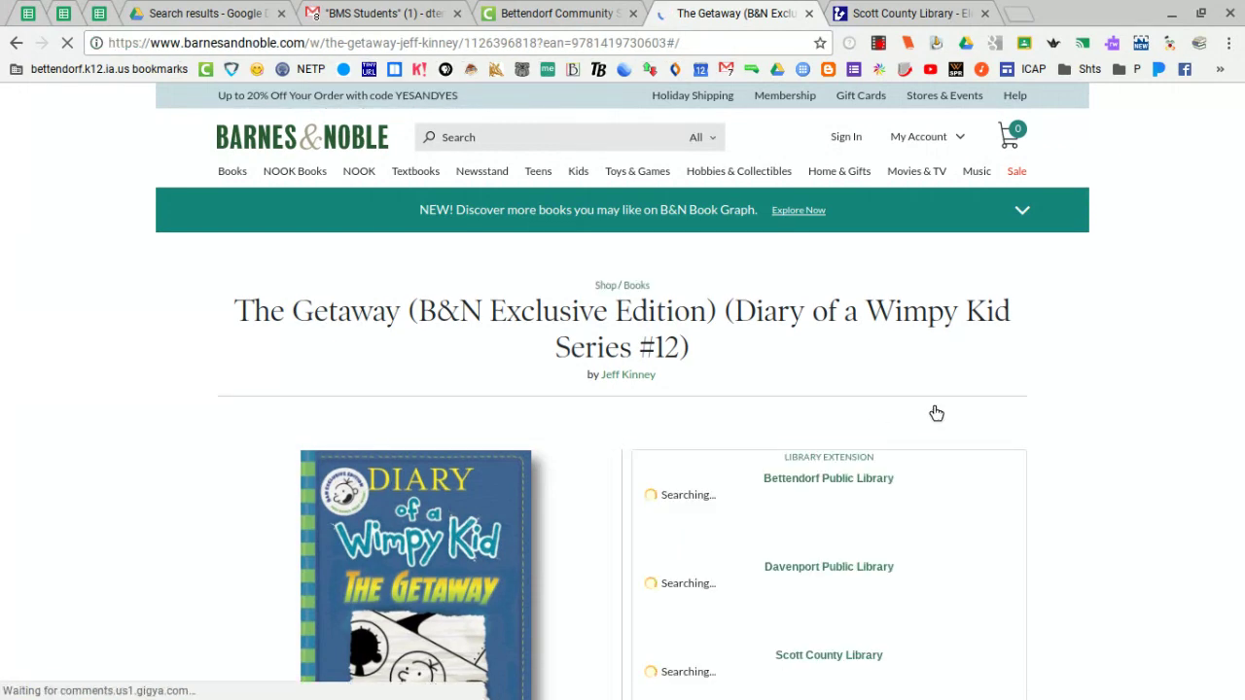
{"action": "scroll", "coordinate": [1175, 476], "scroll_direction": "down", "scroll_amount": 2}
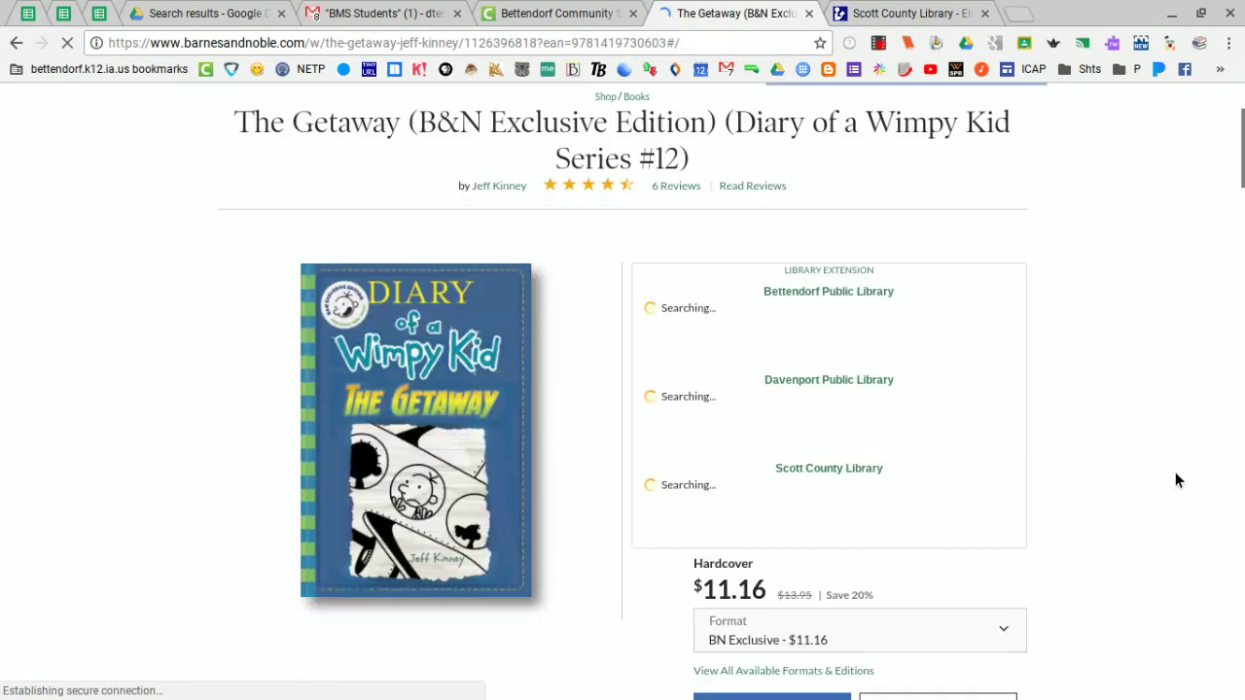